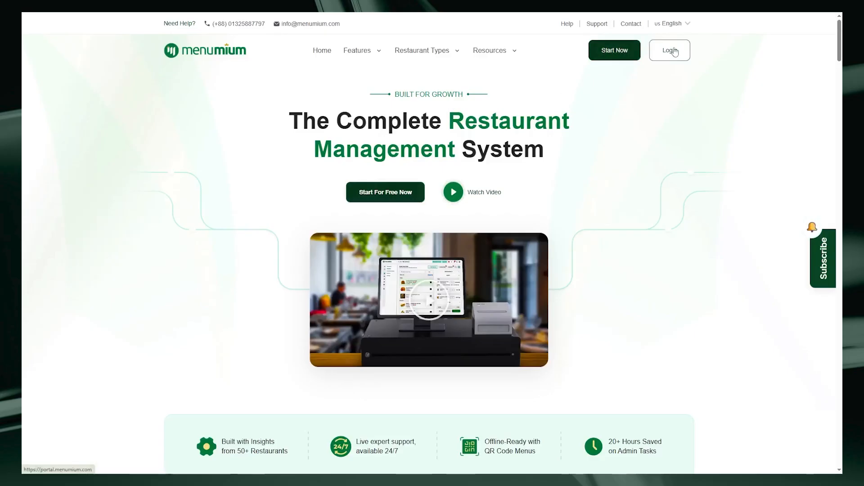
Go to the login page, choose the tenant option, and sign in with Google
{"action": "left_click", "coordinate": [611, 58]}
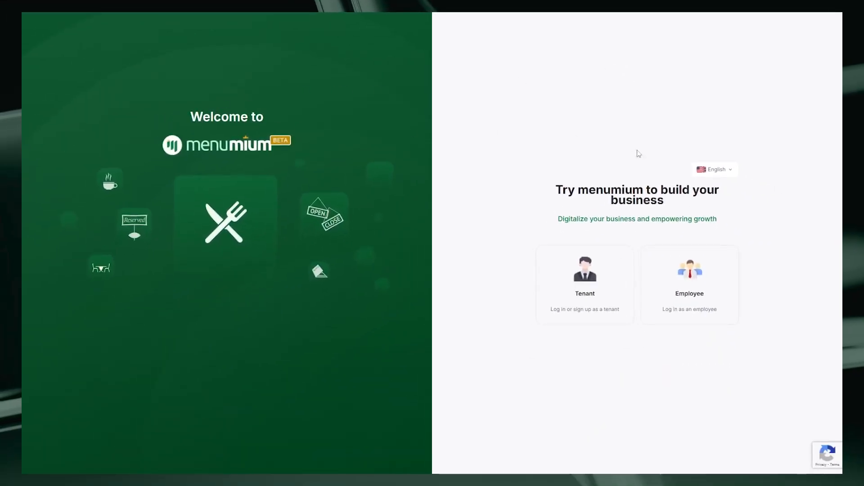
{"action": "left_click", "coordinate": [591, 294]}
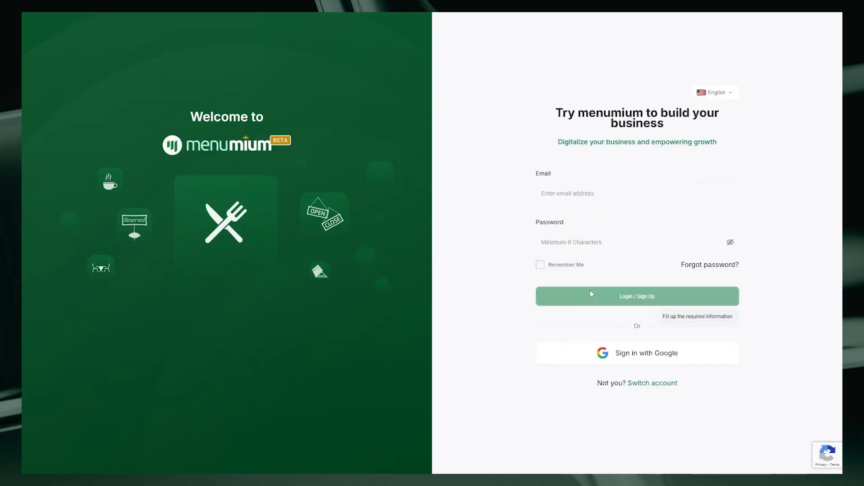
{"action": "left_click_drag", "start_coordinate": [535, 174], "coordinate": [549, 174]}
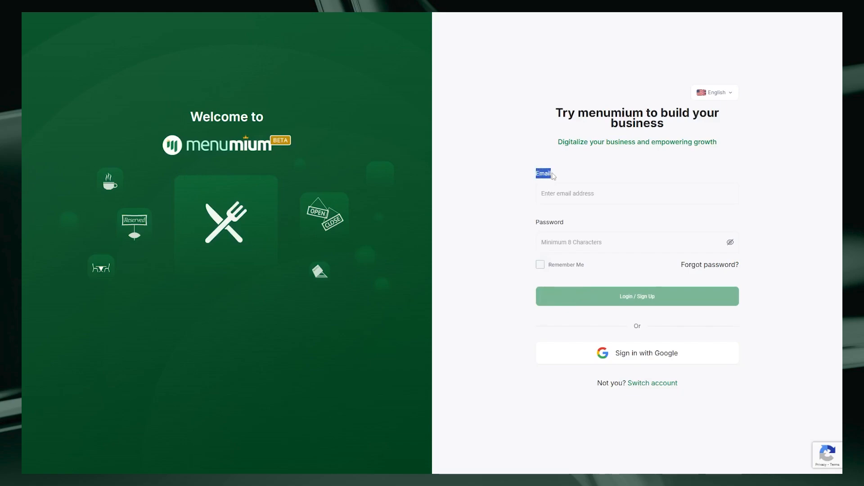
{"action": "left_click", "coordinate": [555, 176]}
{"action": "left_click_drag", "start_coordinate": [535, 224], "coordinate": [576, 226]}
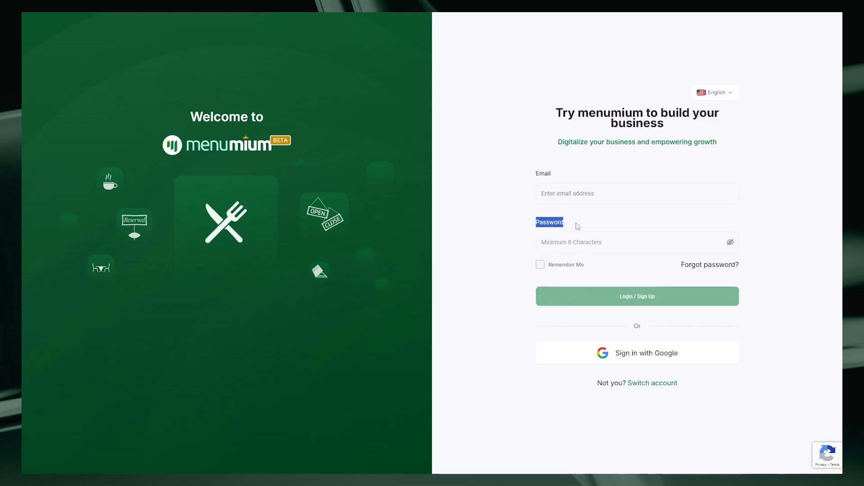
{"action": "left_click", "coordinate": [577, 226]}
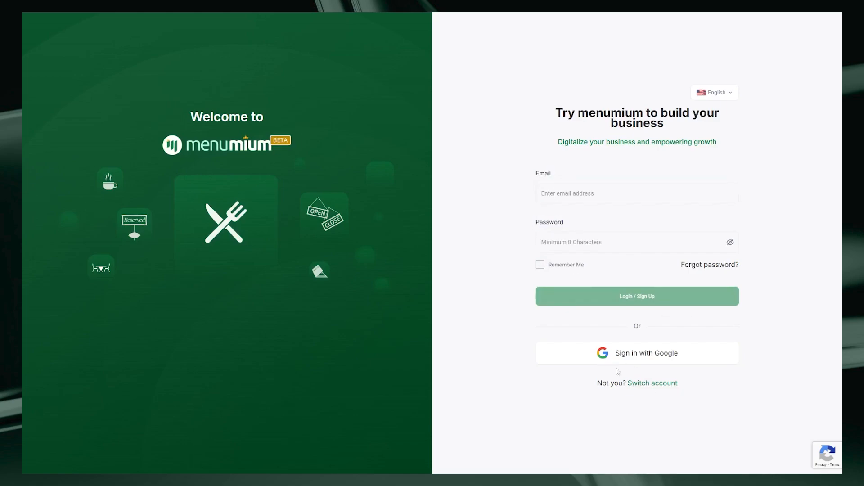
{"action": "left_click", "coordinate": [611, 353]}
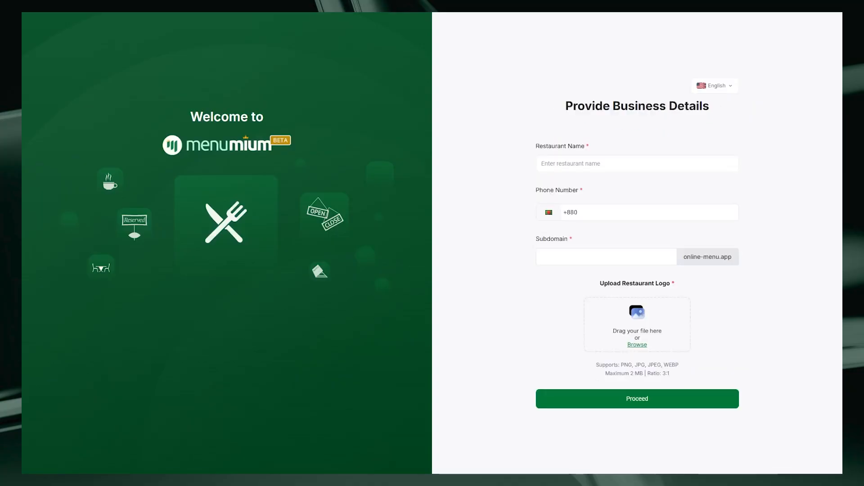
Enter Munch Box as the restaurant name and fill in the contact phone number
{"action": "left_click", "coordinate": [557, 159]}
{"action": "type", "text": "Munch Box"}
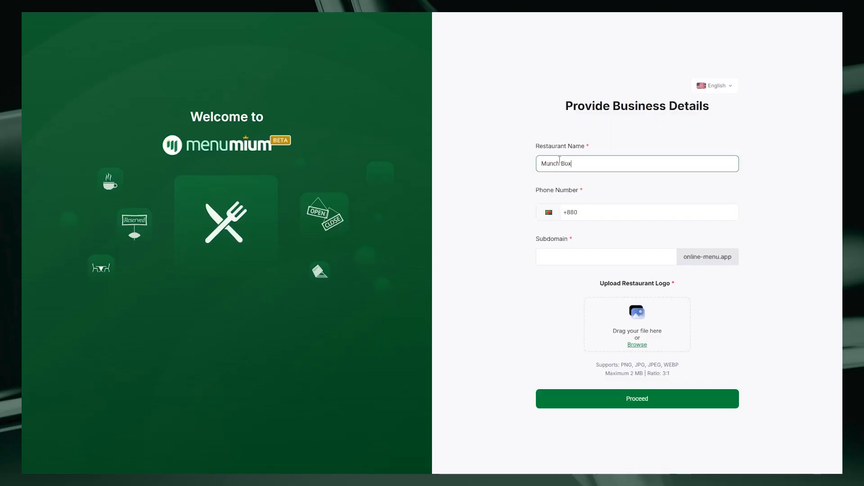
{"action": "left_click", "coordinate": [594, 214]}
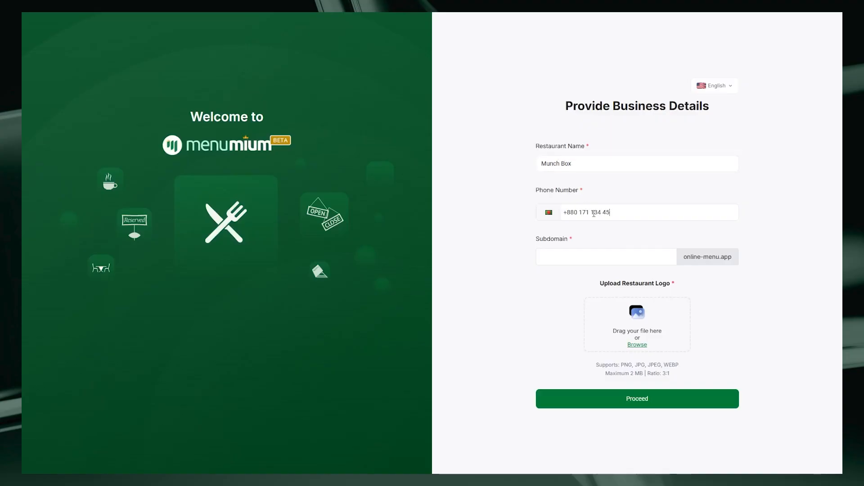
Set the subdomain to munchboxsanfrancisco
{"action": "left_click", "coordinate": [601, 255]}
{"action": "type", "text": "munchboxsanfrancisco"}
Upload the logo (1) file as the restaurant logo and proceed
{"action": "left_click", "coordinate": [637, 345]}
{"action": "left_click", "coordinate": [348, 82]}
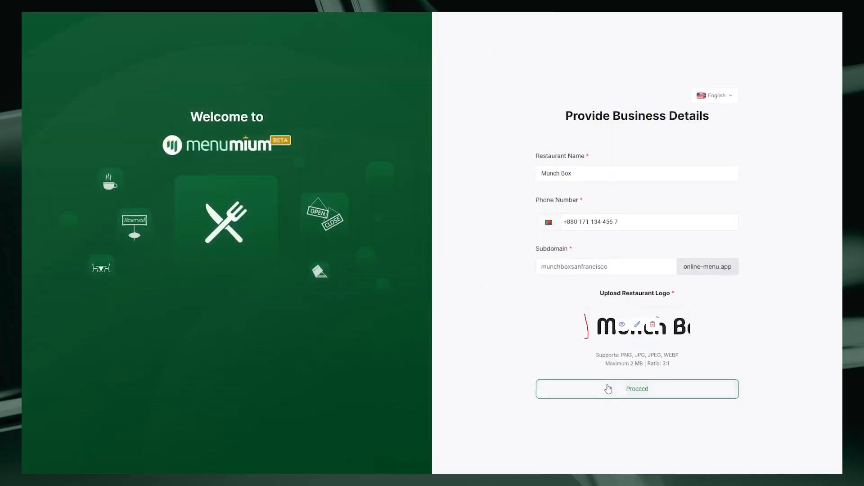
{"action": "left_click", "coordinate": [610, 398]}
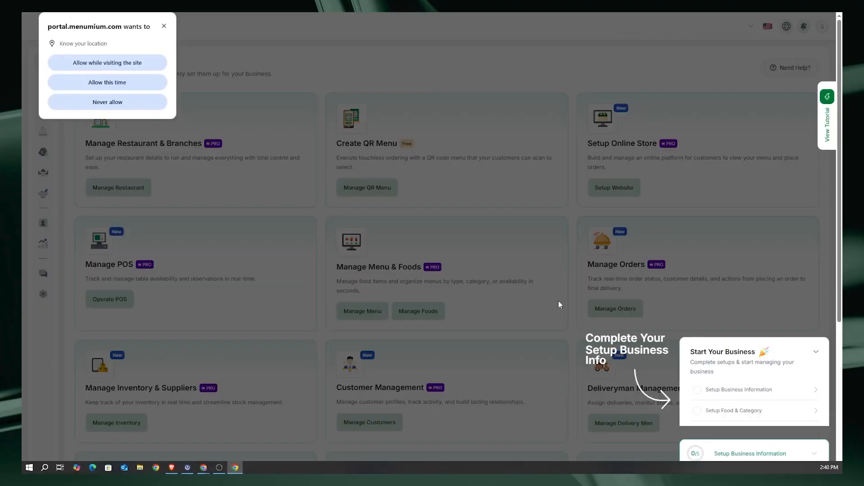
Dismiss the location permission prompt and collapse the setup guide panel on the dashboard
{"action": "left_click", "coordinate": [164, 26]}
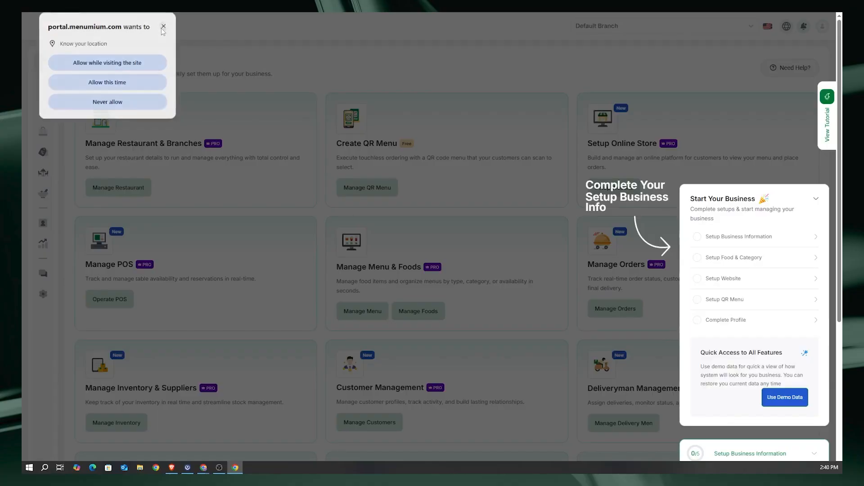
{"action": "left_click", "coordinate": [818, 201]}
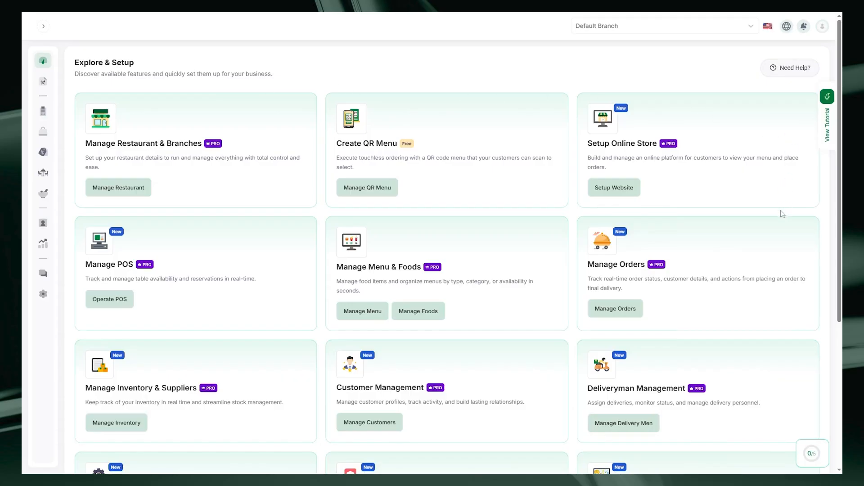
{"action": "scroll", "coordinate": [782, 217], "scroll_direction": "down", "scroll_amount": 5}
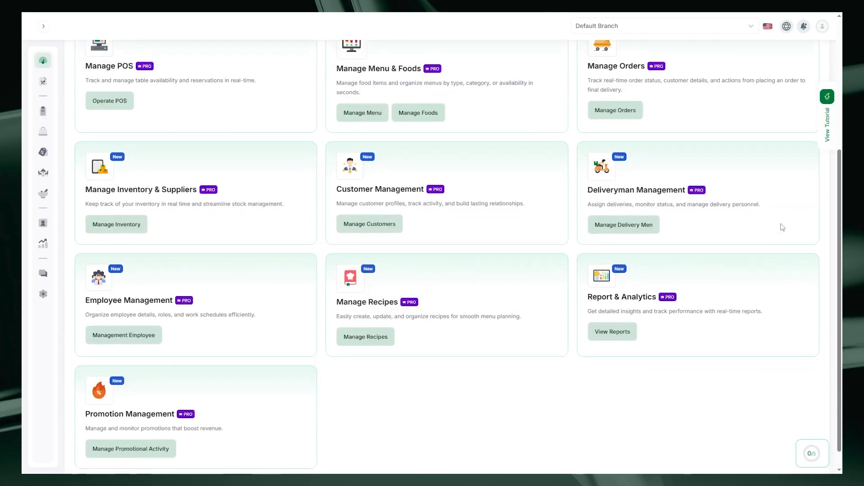
{"action": "scroll", "coordinate": [782, 228], "scroll_direction": "up", "scroll_amount": 5}
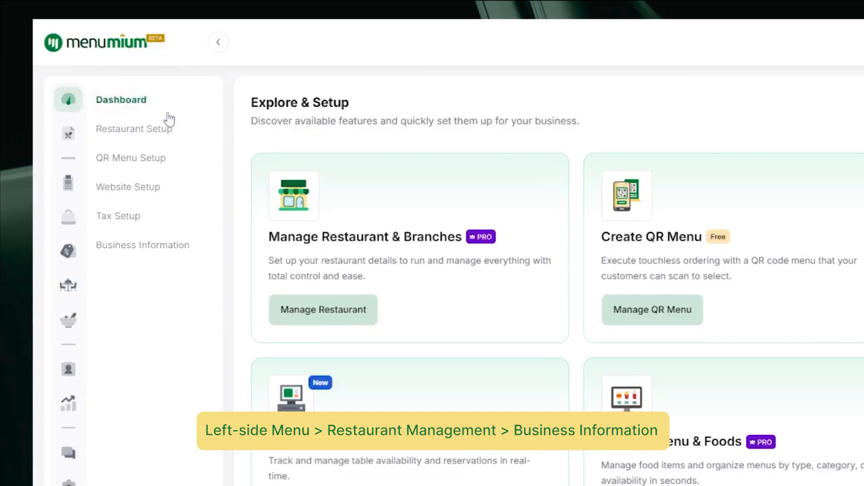
Open the Business Information settings and set the country to United States
{"action": "left_click", "coordinate": [130, 250]}
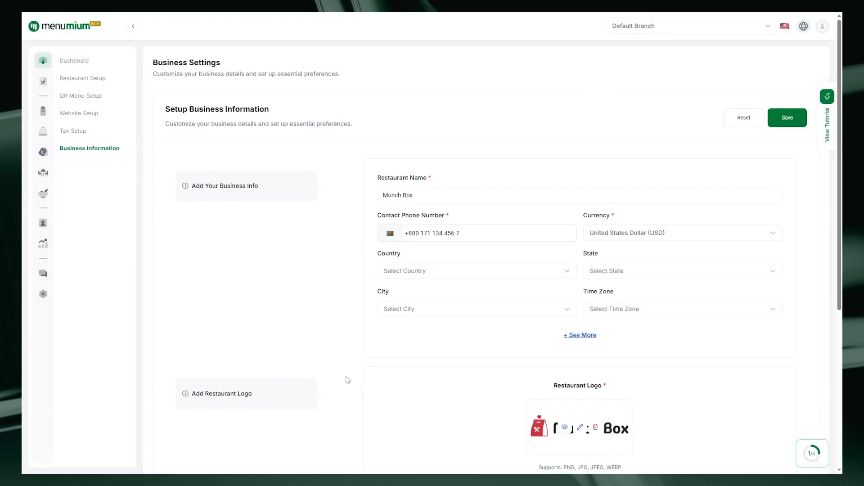
{"action": "scroll", "coordinate": [256, 200], "scroll_direction": "down", "scroll_amount": 1}
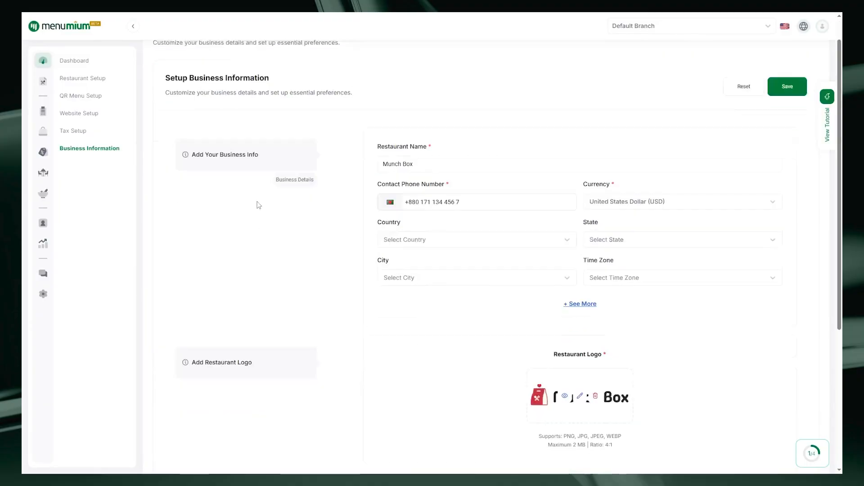
{"action": "scroll", "coordinate": [257, 204], "scroll_direction": "down", "scroll_amount": 2}
{"action": "scroll", "coordinate": [199, 318], "scroll_direction": "up", "scroll_amount": 3}
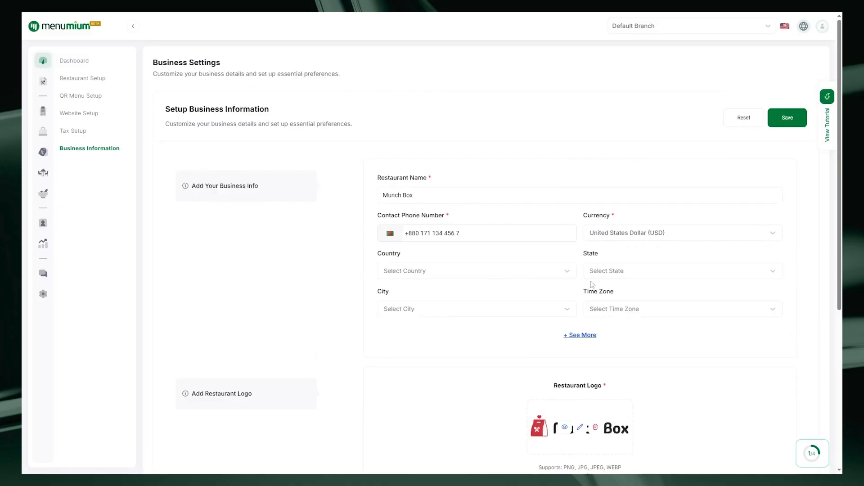
{"action": "left_click", "coordinate": [571, 271]}
{"action": "left_click", "coordinate": [536, 270]}
{"action": "type", "text": "unit"}
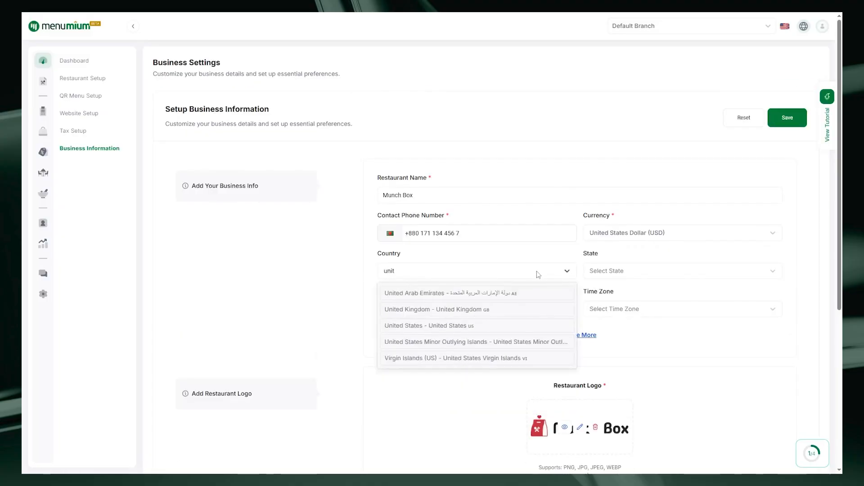
{"action": "left_click", "coordinate": [478, 325]}
Set the state to California
{"action": "left_click", "coordinate": [639, 271]}
{"action": "type", "text": "califo"}
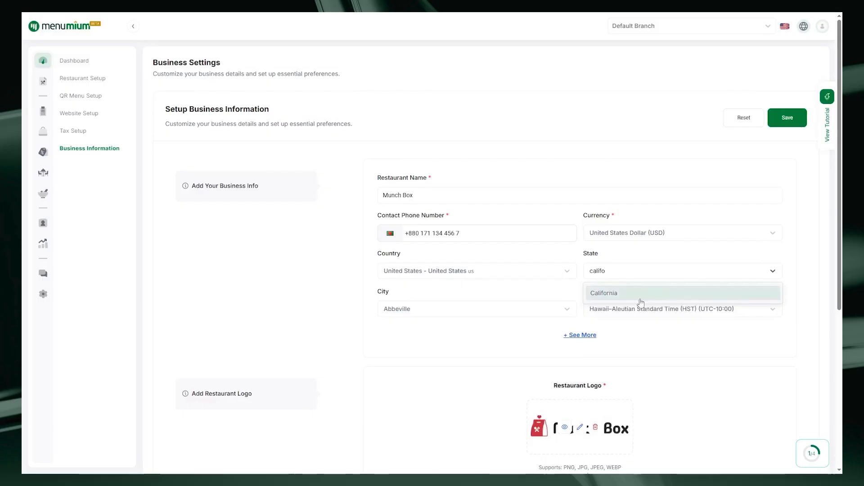
{"action": "left_click", "coordinate": [641, 293]}
Set the city to San Francisco and the time zone to Mountain Standard Time (North America) (MST)
{"action": "left_click", "coordinate": [486, 309]}
{"action": "type", "text": "san fr"}
{"action": "left_click", "coordinate": [450, 345]}
{"action": "left_click", "coordinate": [675, 309]}
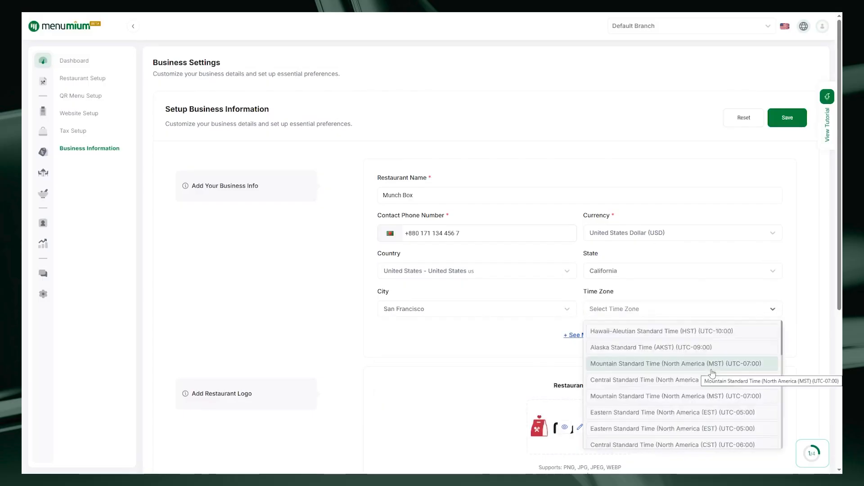
{"action": "left_click", "coordinate": [712, 365]}
Reveal the extra business fields, fill in the business e-mail, and paste the business address
{"action": "scroll", "coordinate": [666, 328], "scroll_direction": "down", "scroll_amount": 1}
{"action": "left_click", "coordinate": [576, 250]}
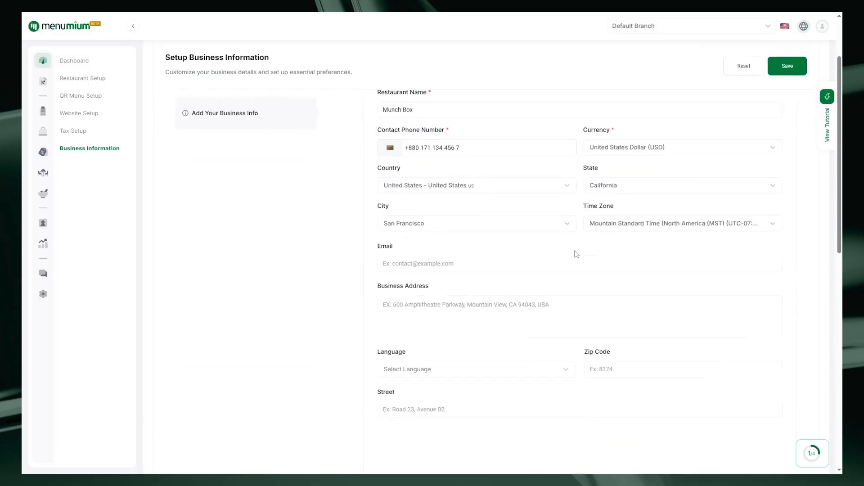
{"action": "left_click", "coordinate": [408, 265]}
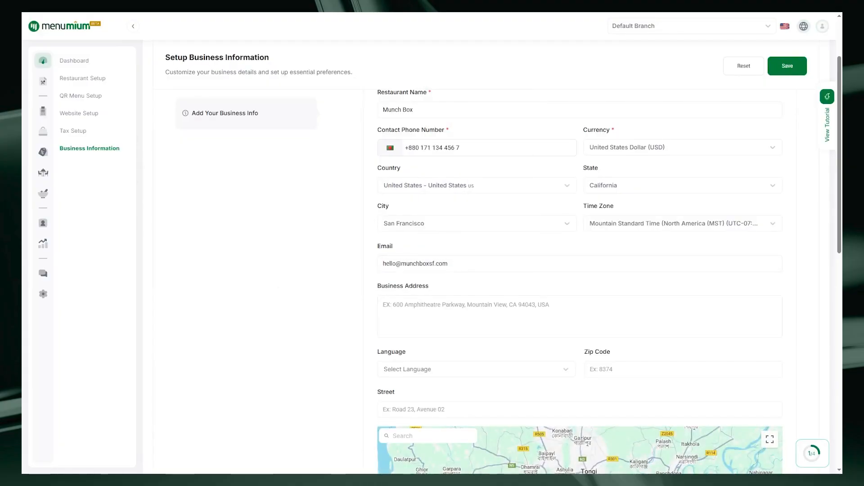
{"action": "left_click", "coordinate": [418, 310]}
Pick a language for the business from the language list
{"action": "scroll", "coordinate": [462, 218], "scroll_direction": "down", "scroll_amount": 2}
{"action": "left_click", "coordinate": [493, 284]}
{"action": "left_click", "coordinate": [495, 301]}
{"action": "scroll", "coordinate": [495, 301], "scroll_direction": "down", "scroll_amount": 4}
{"action": "left_click", "coordinate": [580, 329]}
Start uploading a business icon and save the business information
{"action": "scroll", "coordinate": [576, 317], "scroll_direction": "up", "scroll_amount": 3}
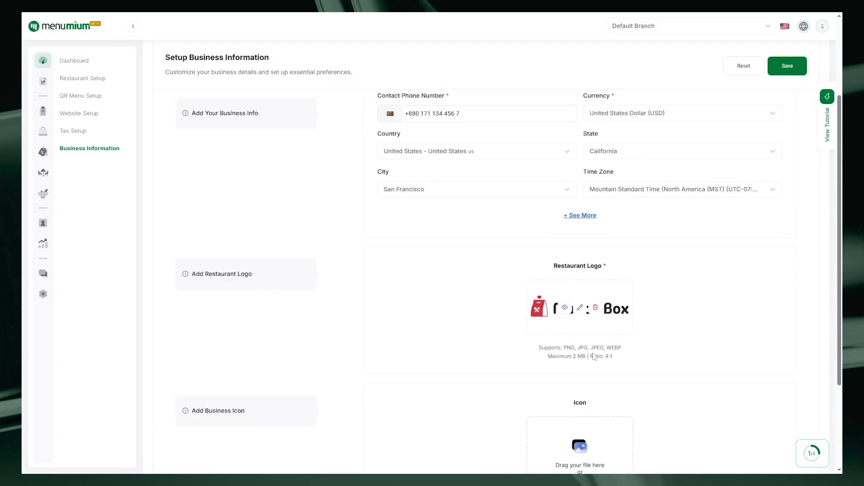
{"action": "scroll", "coordinate": [654, 258], "scroll_direction": "down", "scroll_amount": 3}
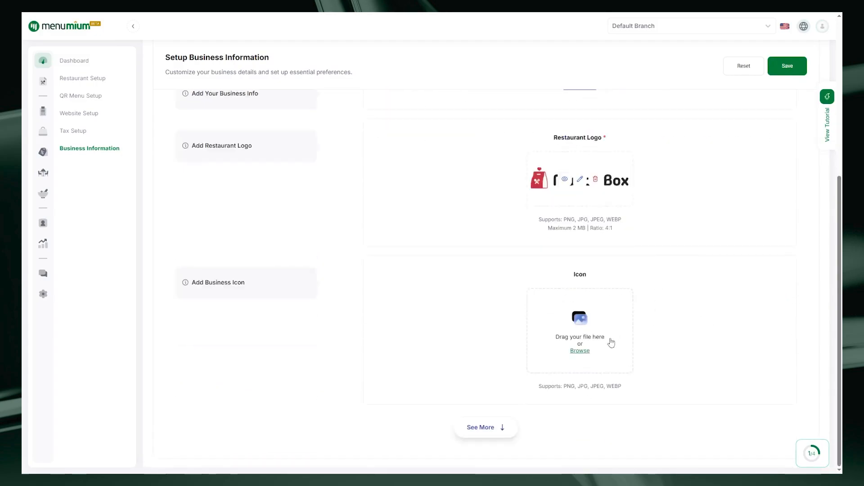
{"action": "left_click", "coordinate": [582, 351]}
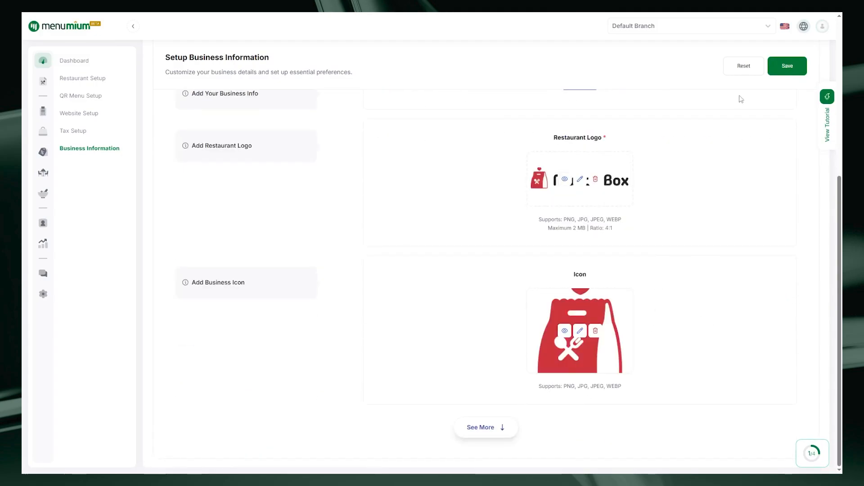
{"action": "left_click", "coordinate": [788, 71]}
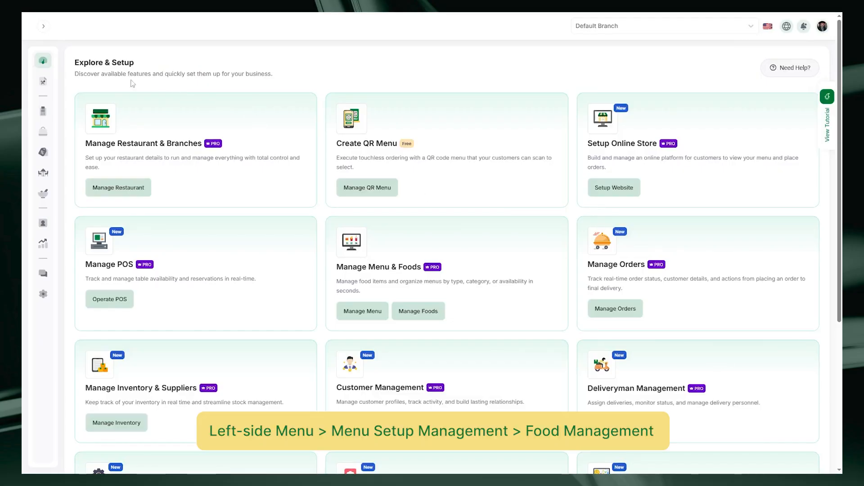
Open Food Management's category setup and start a new category named Burgers & Wraps
{"action": "left_click", "coordinate": [43, 29]}
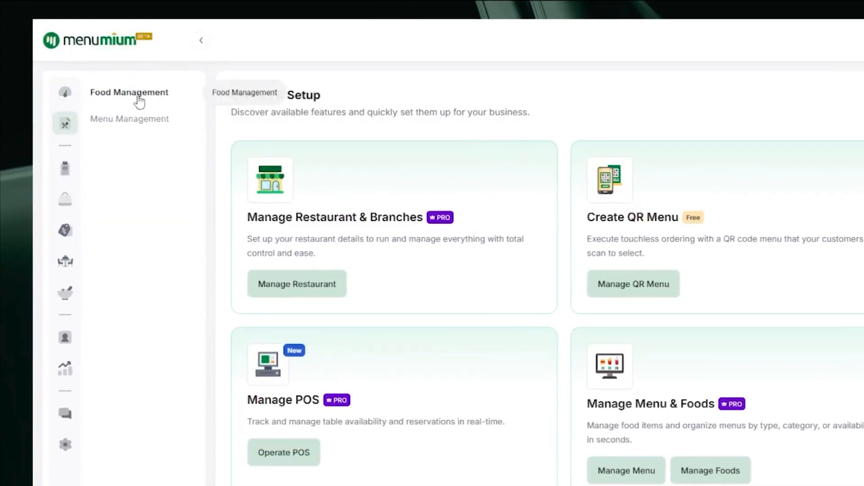
{"action": "left_click", "coordinate": [138, 103]}
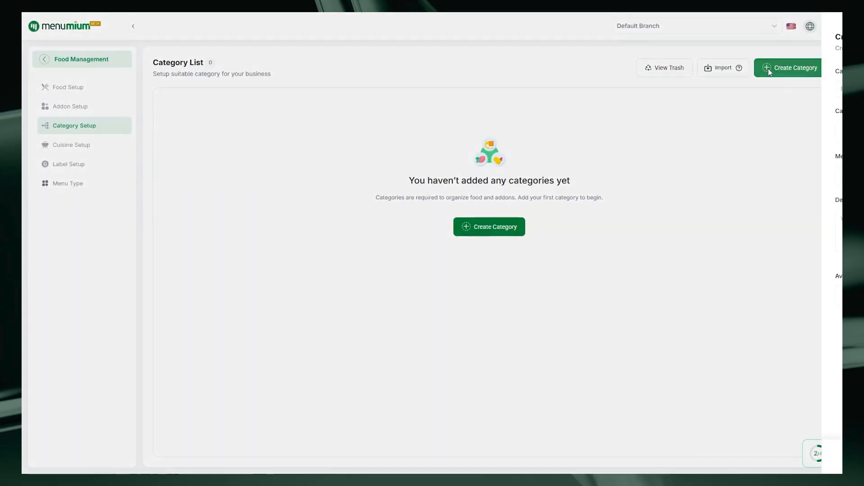
{"action": "left_click", "coordinate": [721, 108]}
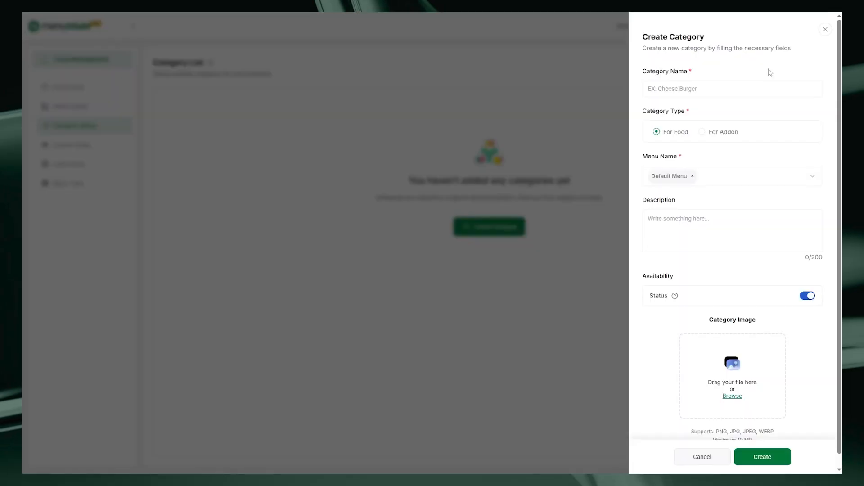
{"action": "left_click", "coordinate": [675, 94]}
{"action": "type", "text": "Burgers & Wraps"}
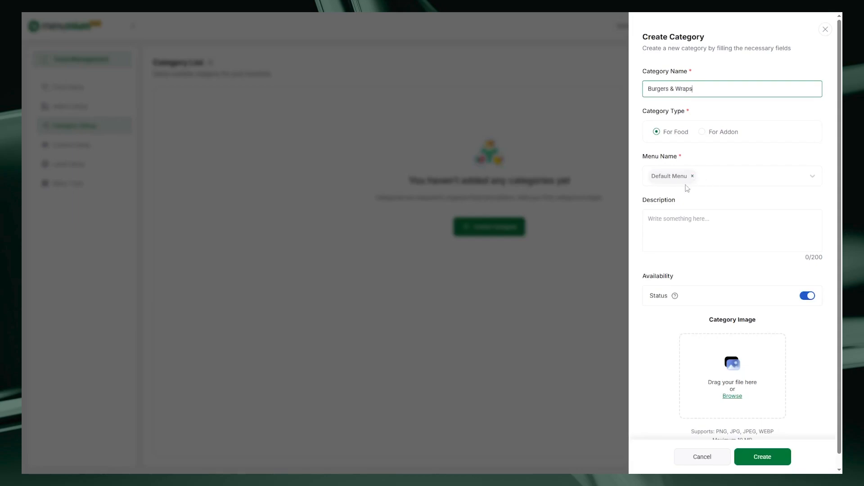
Attach the brugers & wraps image as the category image and create the category
{"action": "scroll", "coordinate": [646, 286], "scroll_direction": "down", "scroll_amount": 1}
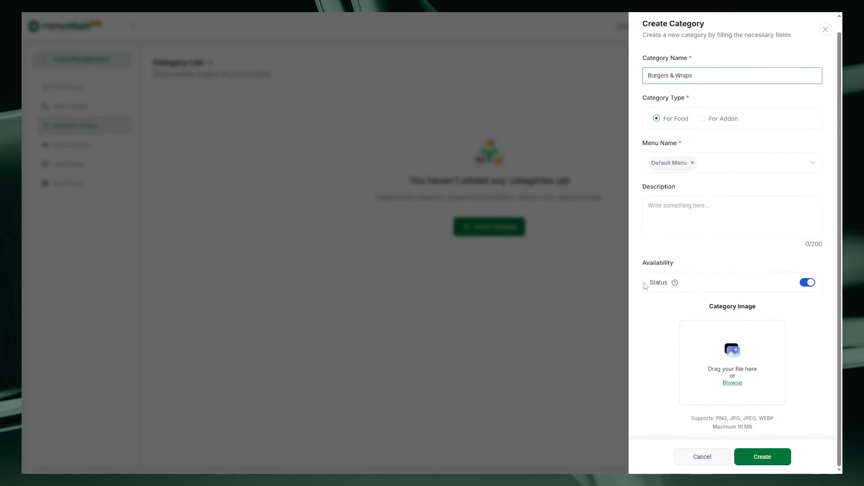
{"action": "left_click", "coordinate": [732, 383]}
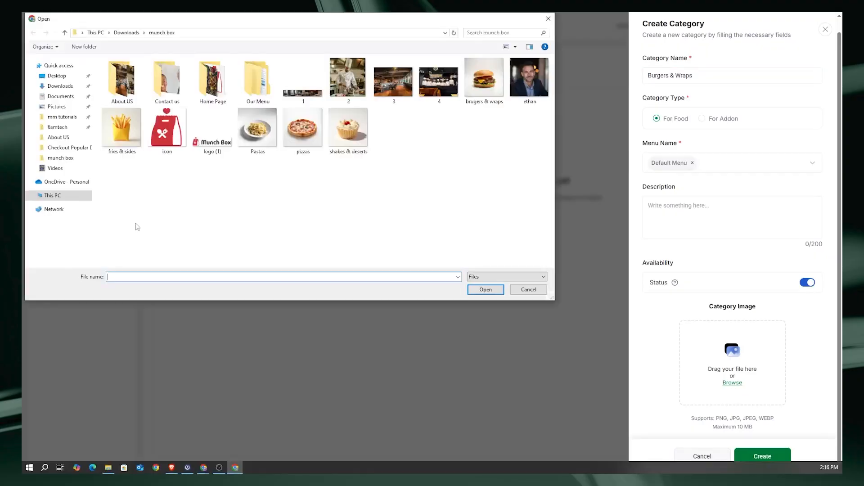
{"action": "double_click", "coordinate": [484, 79]}
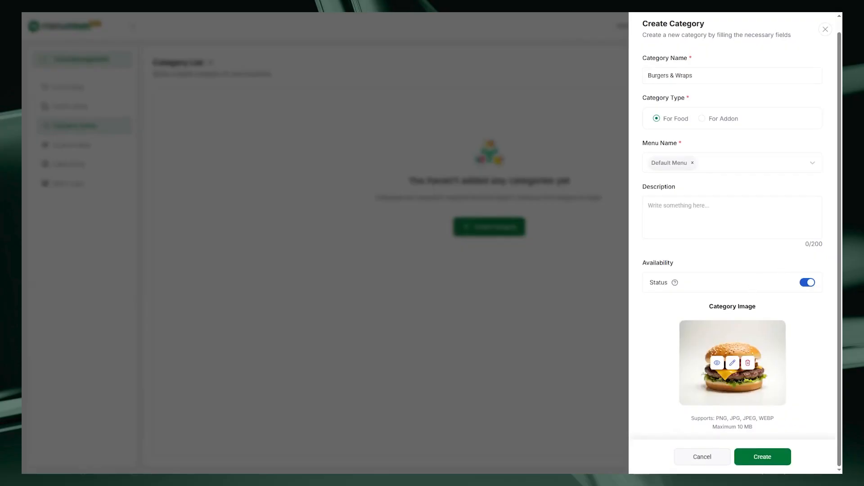
{"action": "left_click", "coordinate": [758, 458]}
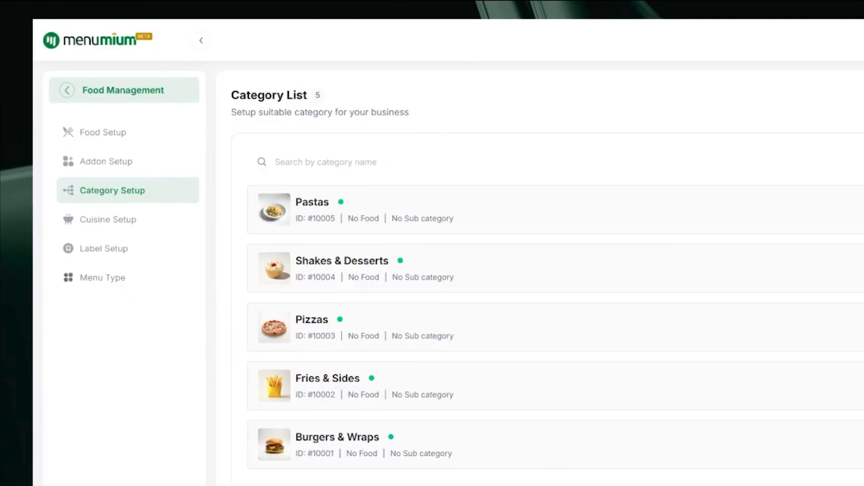
{"action": "left_click", "coordinate": [738, 180]}
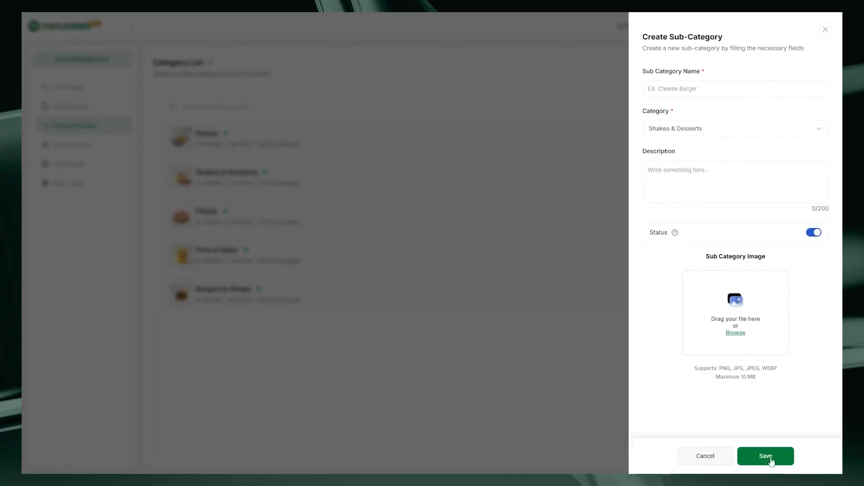
{"action": "left_click", "coordinate": [827, 29]}
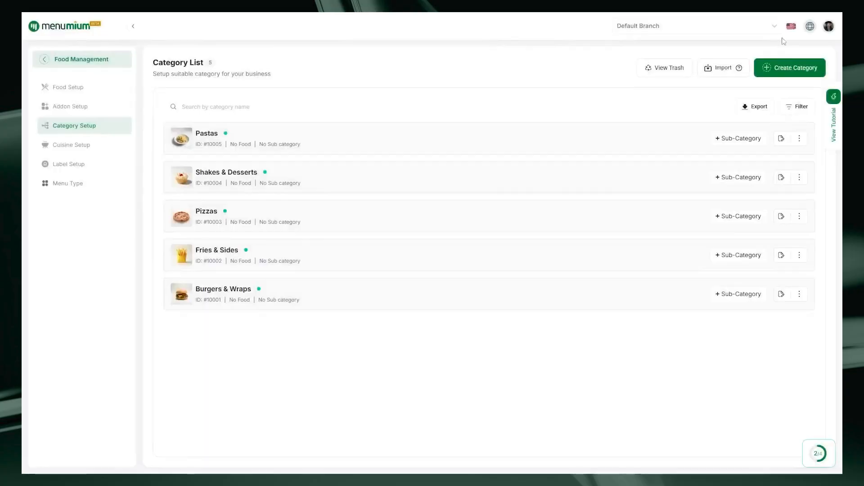
{"action": "left_click", "coordinate": [798, 137]}
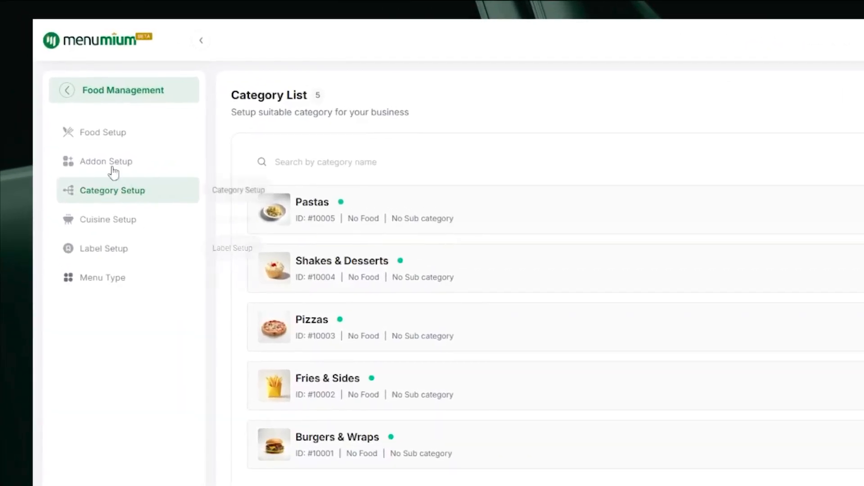
Open Food Setup and start a new food item named Shawarma Wrap
{"action": "left_click", "coordinate": [105, 140]}
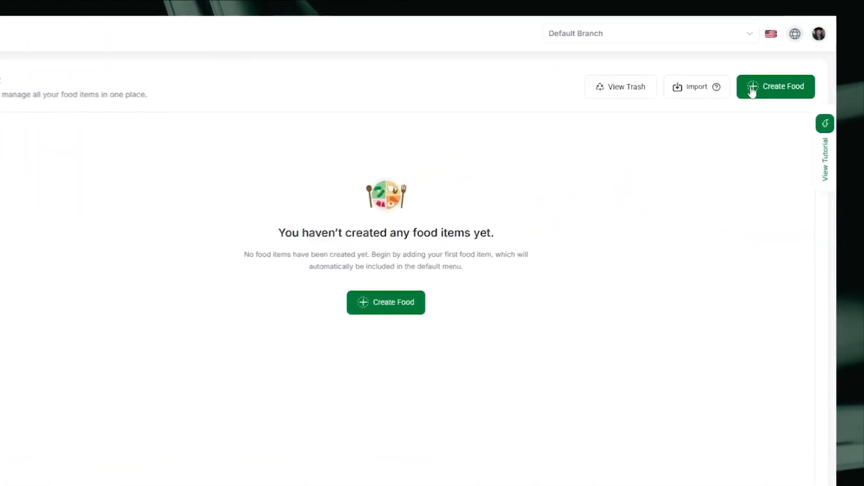
{"action": "left_click", "coordinate": [752, 90]}
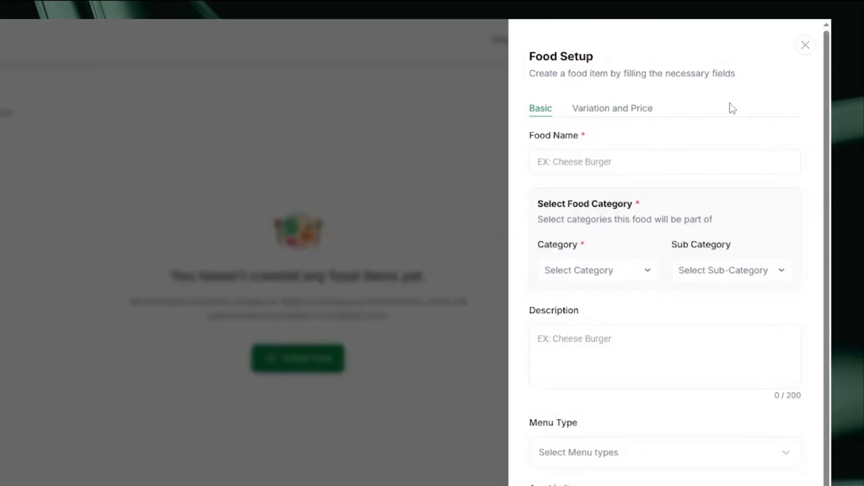
{"action": "left_click", "coordinate": [614, 142]}
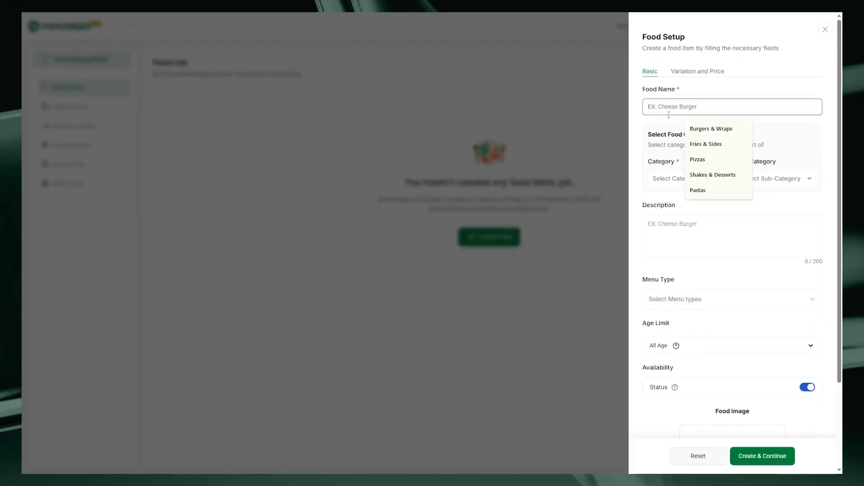
{"action": "type", "text": "Shawarma Wrap"}
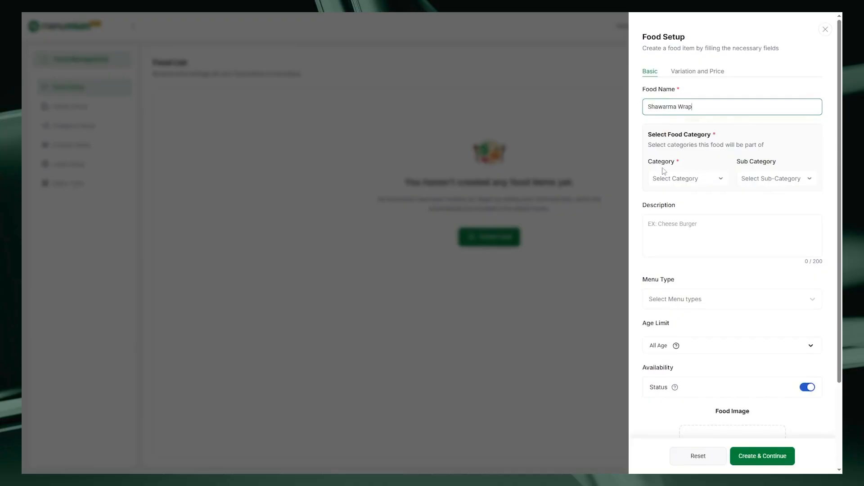
Assign the food to the Burgers & Wraps category and paste a description of the wrap
{"action": "left_click", "coordinate": [677, 181]}
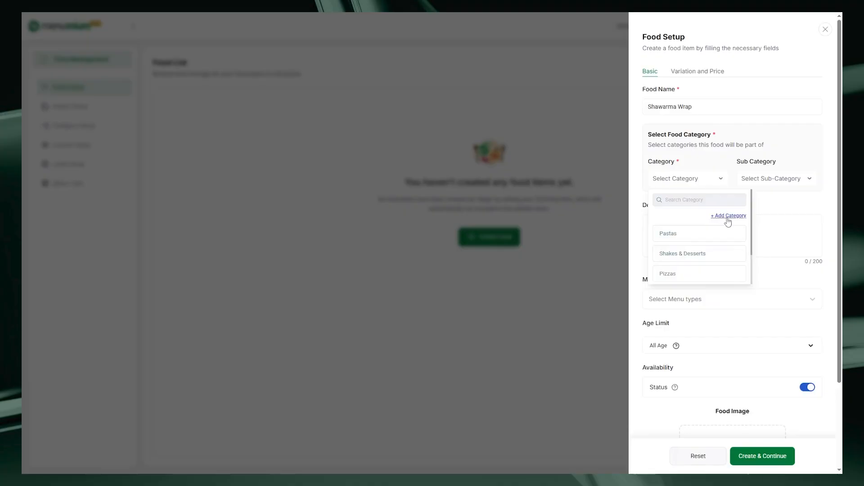
{"action": "scroll", "coordinate": [684, 252], "scroll_direction": "down", "scroll_amount": 2}
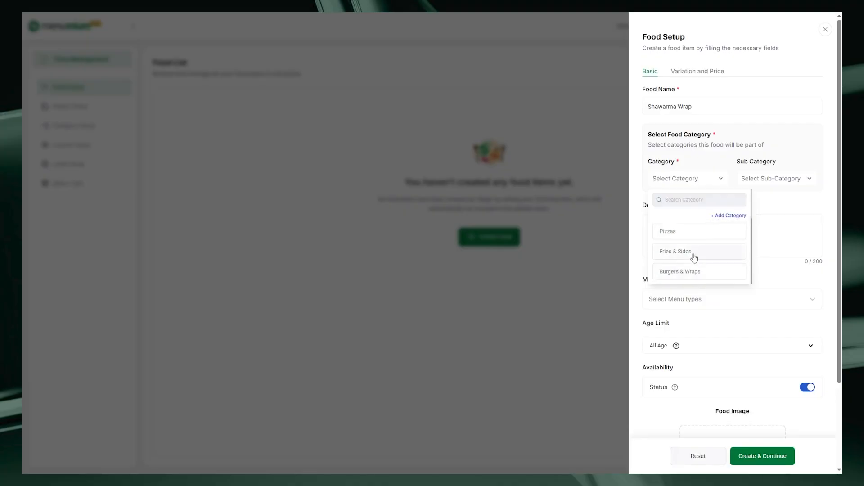
{"action": "left_click", "coordinate": [683, 272]}
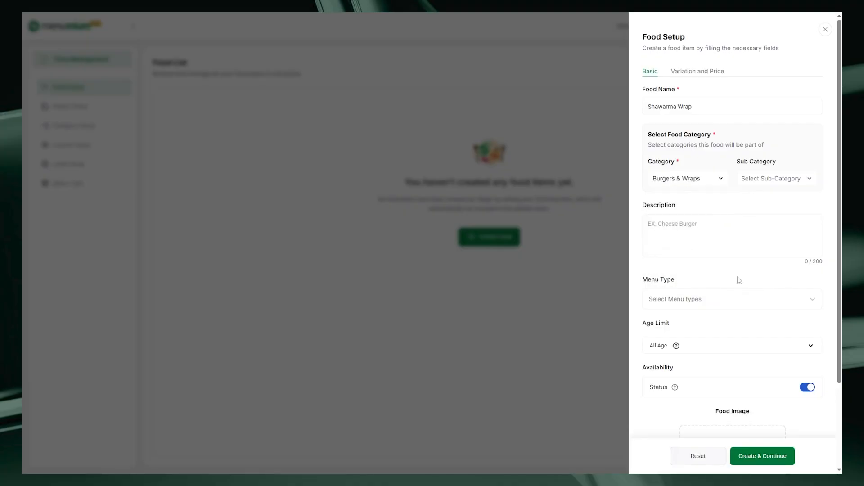
{"action": "left_click", "coordinate": [681, 236]}
{"action": "type", "text": "A soft tortilla wrap filled with juicy, marinated meat, fresh veggies, and creamy garlic sauce"}
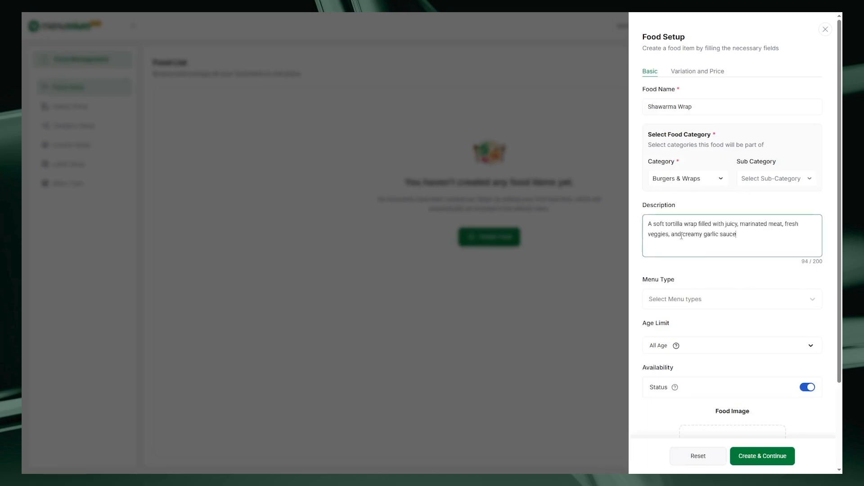
Attach the Shawarma Wrap image as the food image and create the food item
{"action": "scroll", "coordinate": [688, 243], "scroll_direction": "down", "scroll_amount": 2}
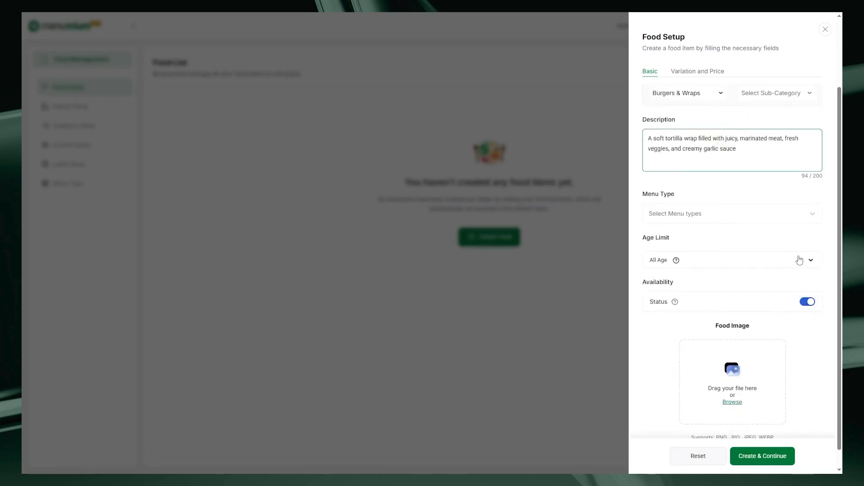
{"action": "left_click", "coordinate": [800, 260]}
{"action": "left_click", "coordinate": [735, 259]}
{"action": "scroll", "coordinate": [743, 270], "scroll_direction": "down", "scroll_amount": 1}
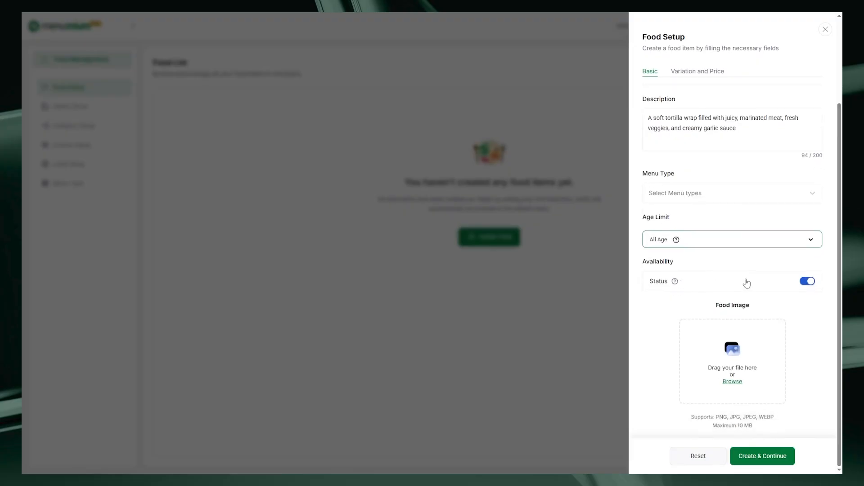
{"action": "left_click", "coordinate": [735, 382]}
{"action": "left_click", "coordinate": [305, 94]}
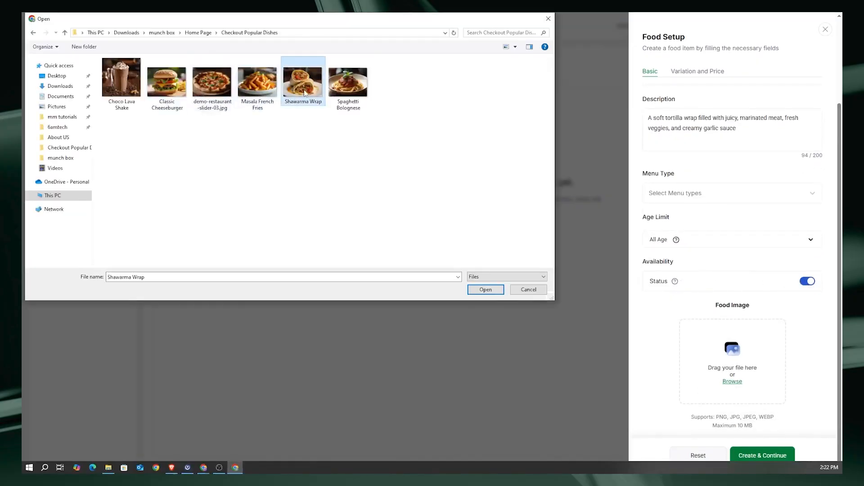
{"action": "left_click", "coordinate": [486, 289]}
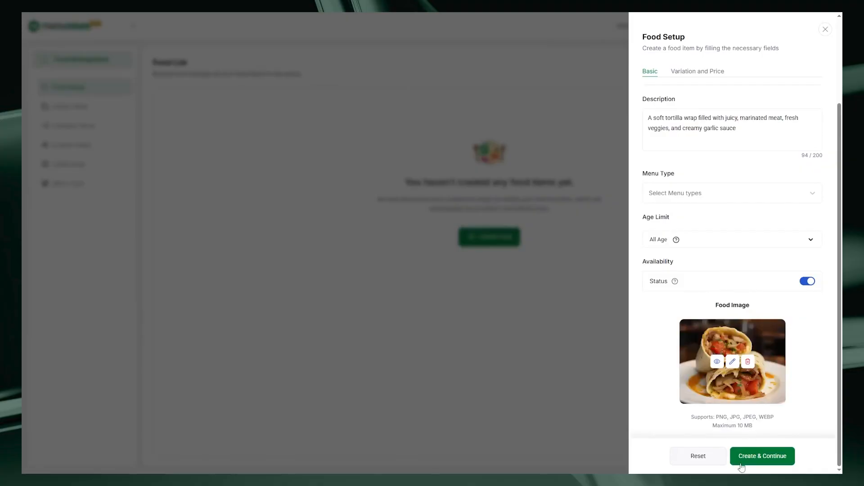
{"action": "left_click", "coordinate": [767, 457]}
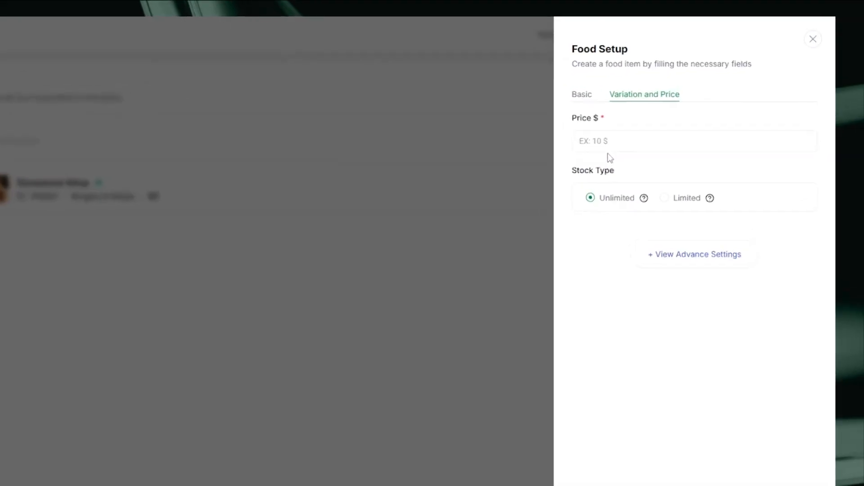
Set the price to 11.90 and show the advanced settings
{"action": "left_click", "coordinate": [604, 143]}
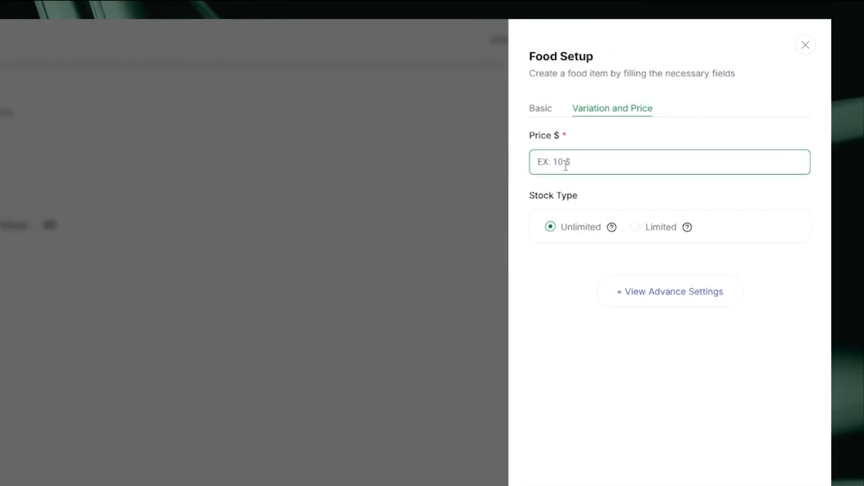
{"action": "type", "text": "11.90"}
{"action": "left_click", "coordinate": [641, 298]}
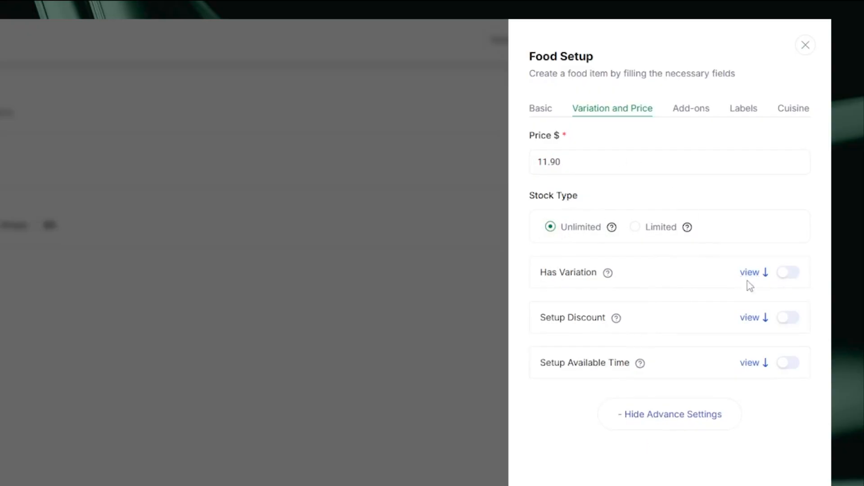
Enable variations and add a Size variation named large with an additional price of 5
{"action": "left_click", "coordinate": [760, 274]}
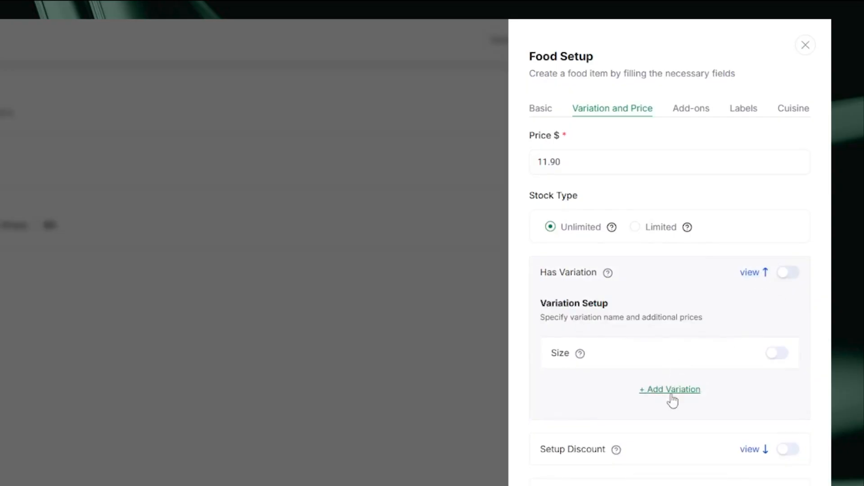
{"action": "left_click", "coordinate": [788, 275]}
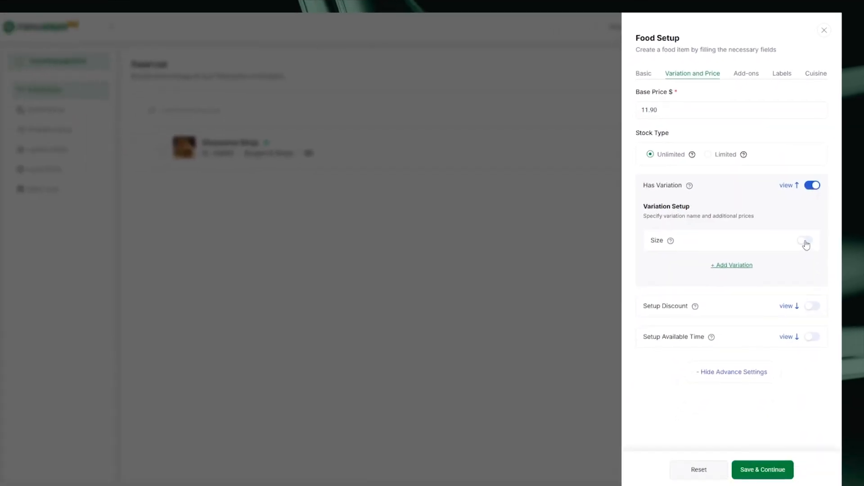
{"action": "left_click", "coordinate": [806, 242]}
{"action": "left_click", "coordinate": [666, 316]}
{"action": "scroll", "coordinate": [720, 280], "scroll_direction": "down", "scroll_amount": 1}
{"action": "left_click", "coordinate": [801, 282]}
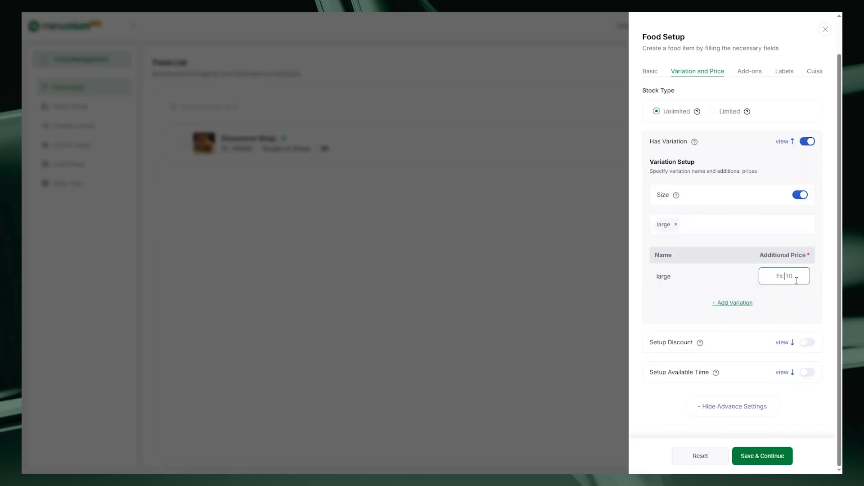
{"action": "type", "text": "5"}
Enable a discount for the food and set the discount amount to 5%
{"action": "left_click", "coordinate": [793, 315]}
{"action": "left_click", "coordinate": [808, 343]}
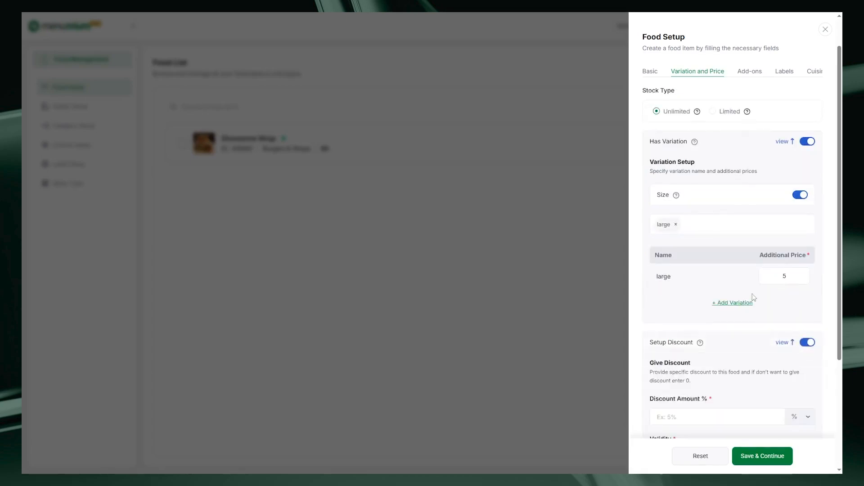
{"action": "scroll", "coordinate": [752, 296], "scroll_direction": "down", "scroll_amount": 2}
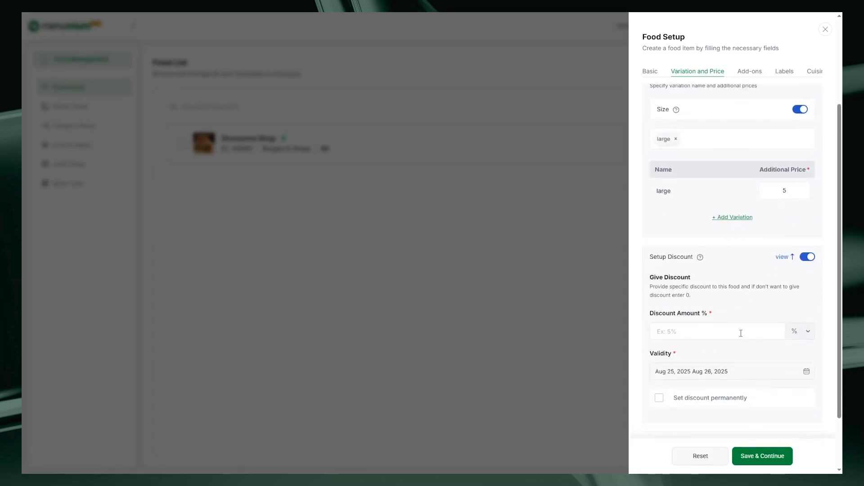
{"action": "scroll", "coordinate": [741, 333], "scroll_direction": "down", "scroll_amount": 2}
{"action": "left_click", "coordinate": [806, 262]}
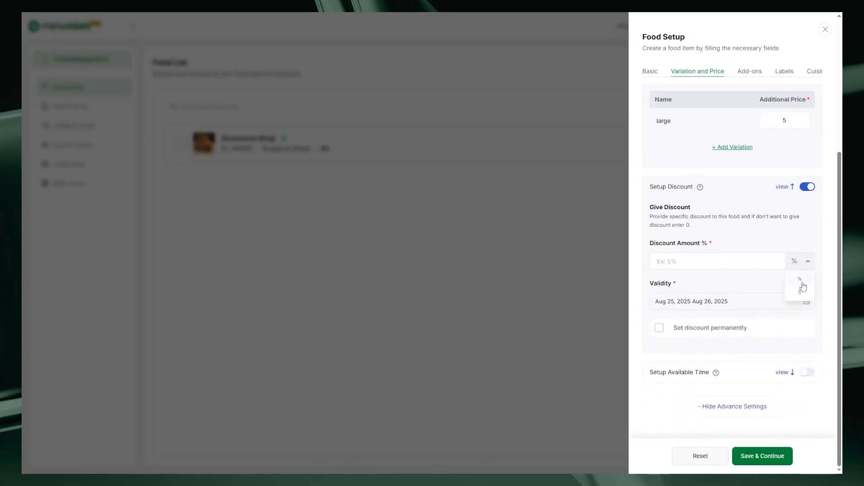
{"action": "left_click", "coordinate": [801, 281]}
{"action": "type", "text": "5"}
Set the discount validity from Aug 26, 2025 to Aug 30, 2025
{"action": "left_click", "coordinate": [807, 301]}
{"action": "left_click", "coordinate": [416, 350]}
{"action": "left_click", "coordinate": [490, 350]}
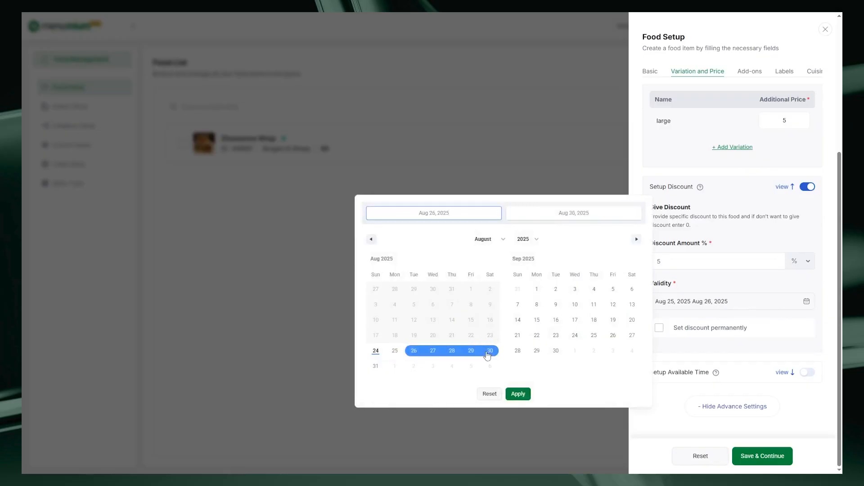
{"action": "left_click", "coordinate": [653, 356]}
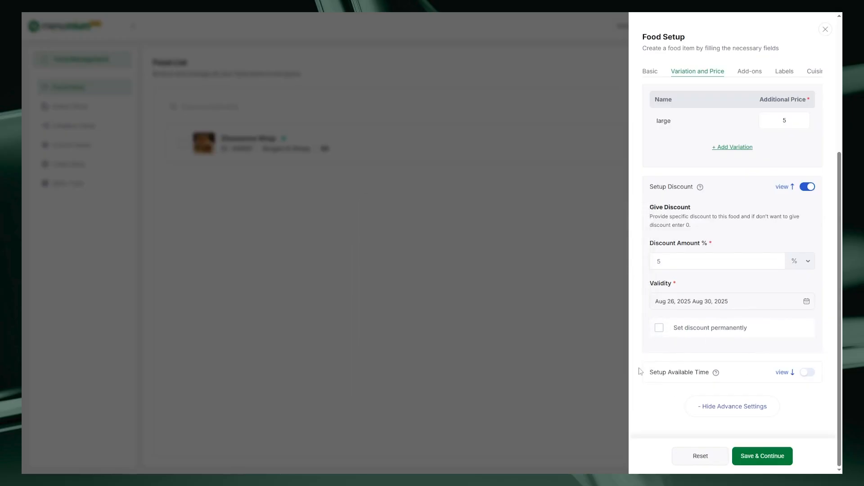
Save the food and close the form after stepping through its Add-ons, Labels, Cuisine Setup and Recipe & Ingredients tabs
{"action": "left_click", "coordinate": [750, 457]}
{"action": "left_click", "coordinate": [461, 291]}
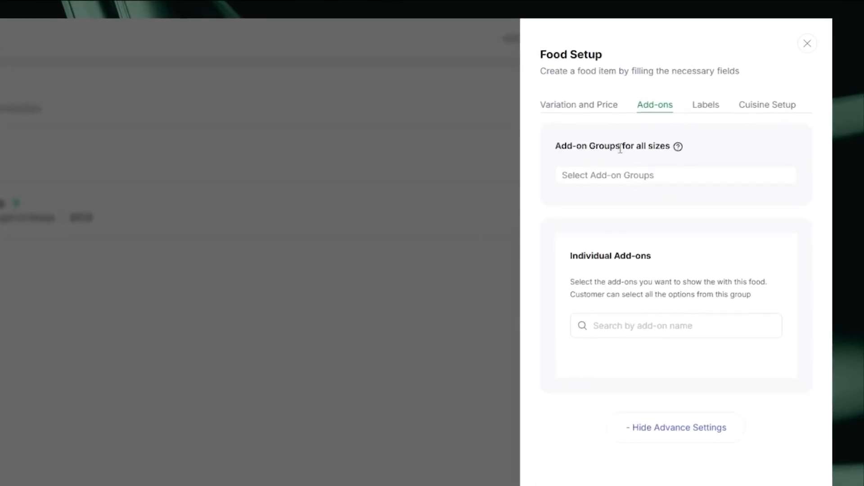
{"action": "left_click", "coordinate": [705, 109]}
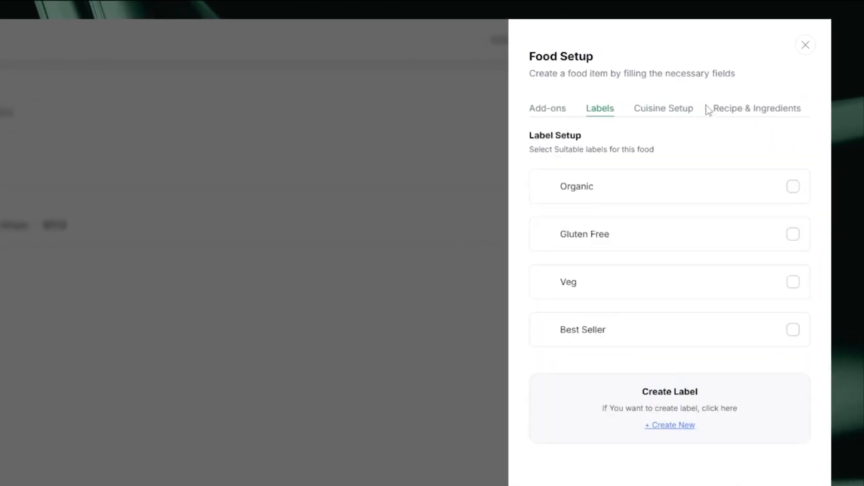
{"action": "left_click", "coordinate": [665, 110]}
{"action": "left_click", "coordinate": [756, 108]}
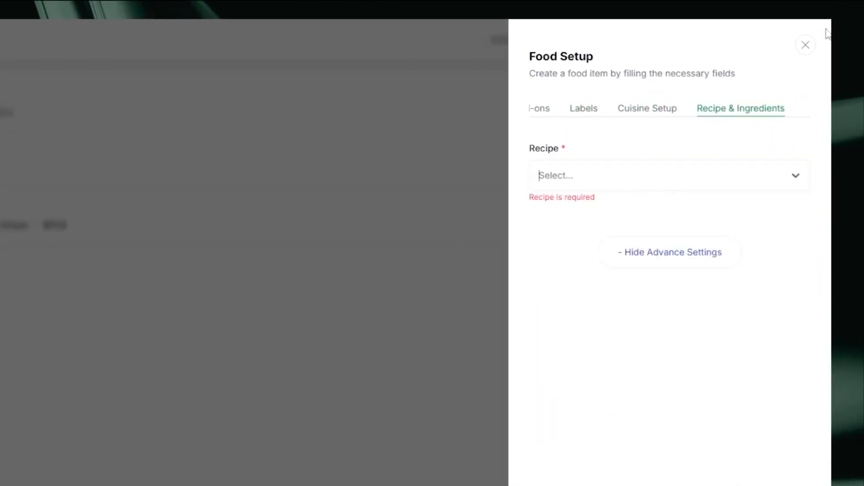
{"action": "left_click", "coordinate": [805, 44]}
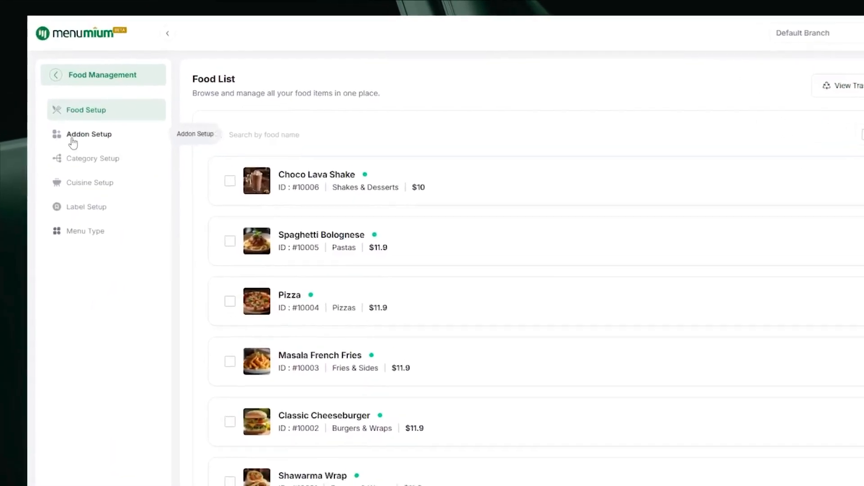
Visit the Addon Setup, Cuisine Setup and Label Setup pages
{"action": "left_click", "coordinate": [72, 142]}
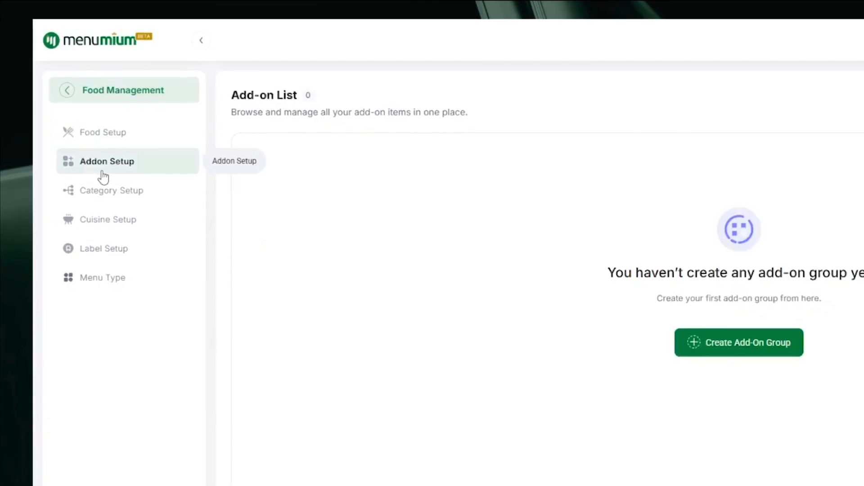
{"action": "left_click", "coordinate": [127, 228]}
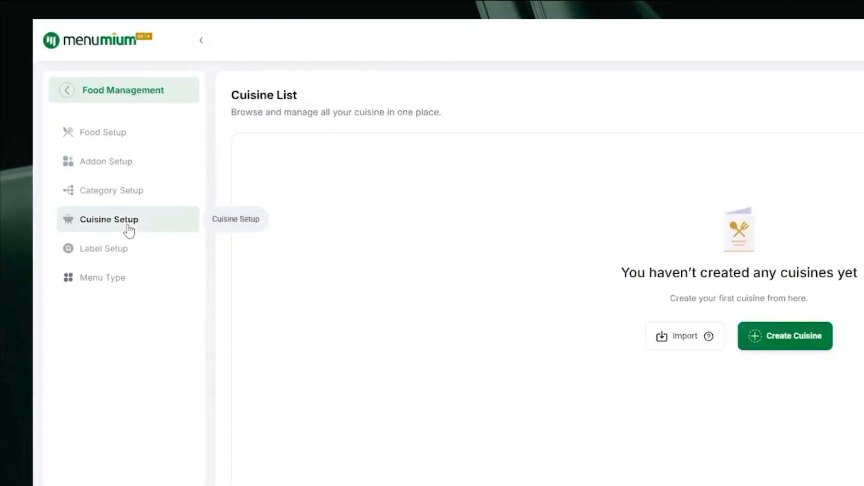
{"action": "left_click", "coordinate": [121, 253]}
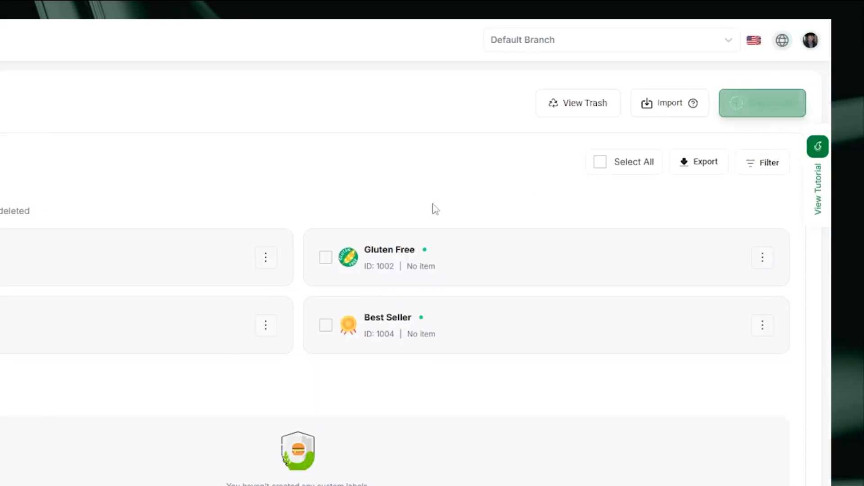
Try to trash all the default labels, then clear the selection
{"action": "left_click", "coordinate": [0, 257]}
{"action": "left_click", "coordinate": [635, 168]}
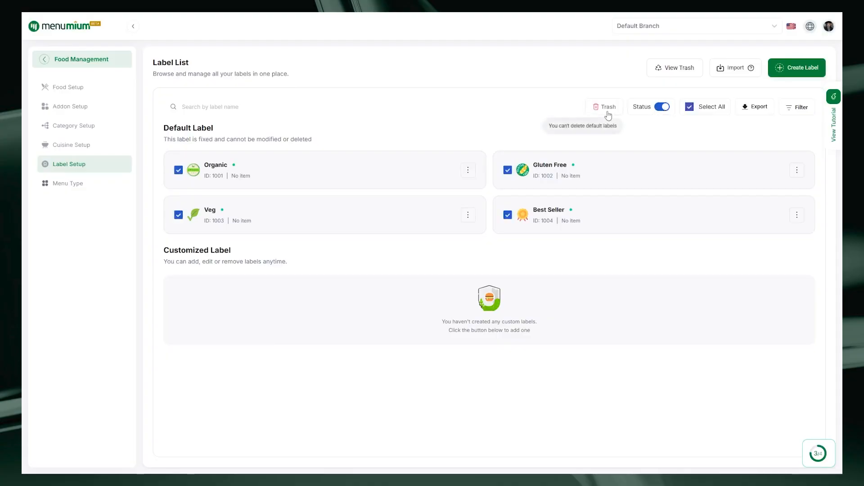
{"action": "left_click", "coordinate": [689, 108]}
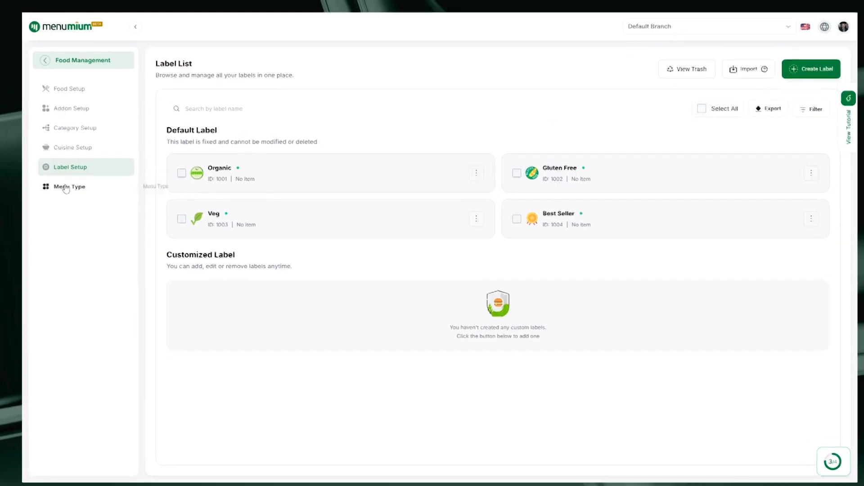
Open the Menu Type page and return to the main dashboard
{"action": "left_click", "coordinate": [66, 184]}
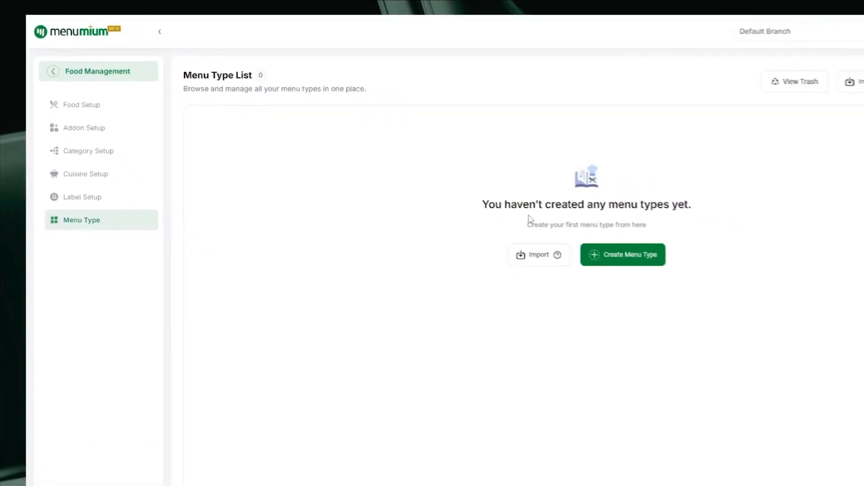
{"action": "left_click", "coordinate": [67, 91]}
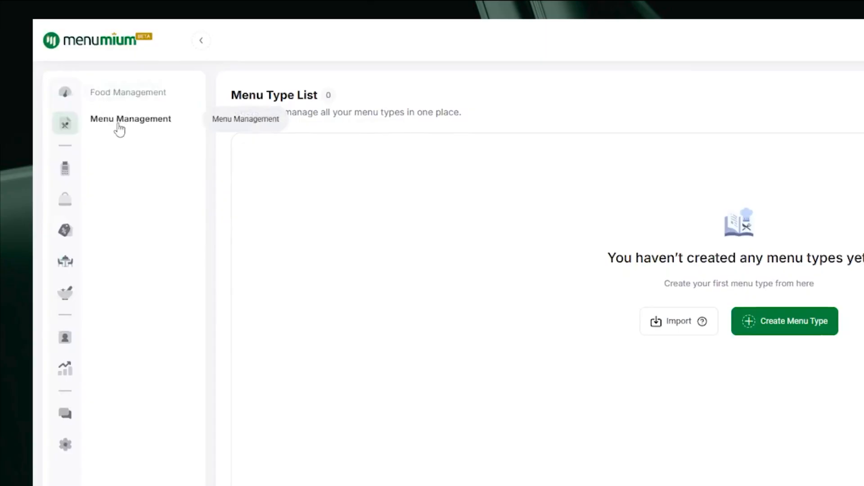
{"action": "left_click", "coordinate": [119, 130]}
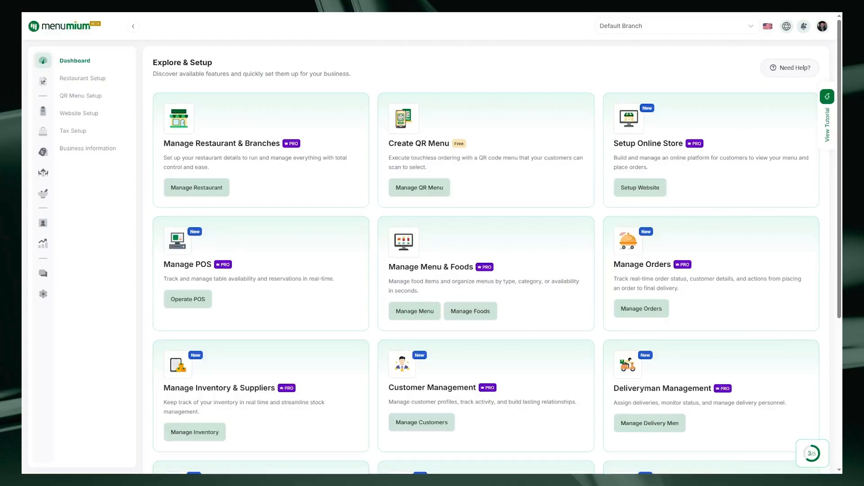
Start a new POS sale and add Classic Cheeseburger and Choco Lava Shake to the cart
{"action": "left_click", "coordinate": [44, 113]}
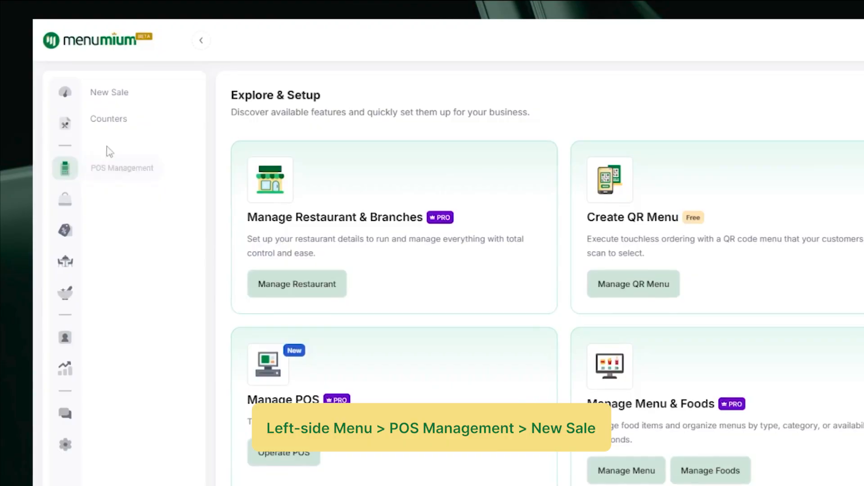
{"action": "left_click", "coordinate": [120, 96]}
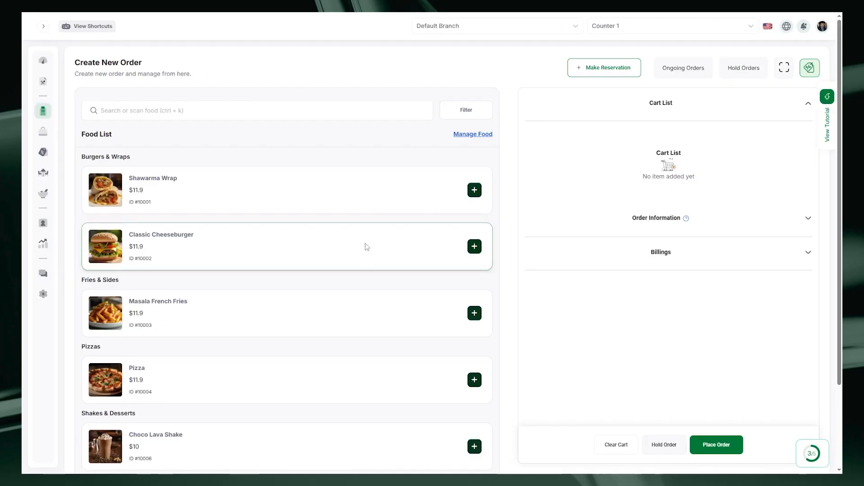
{"action": "left_click", "coordinate": [474, 246]}
{"action": "left_click", "coordinate": [521, 332]}
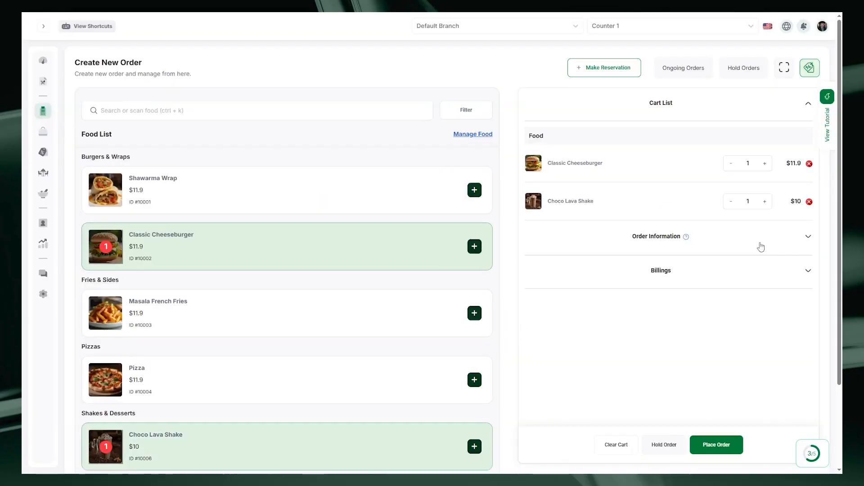
Expand the order information section and open the customer selector for the order
{"action": "left_click", "coordinate": [761, 247]}
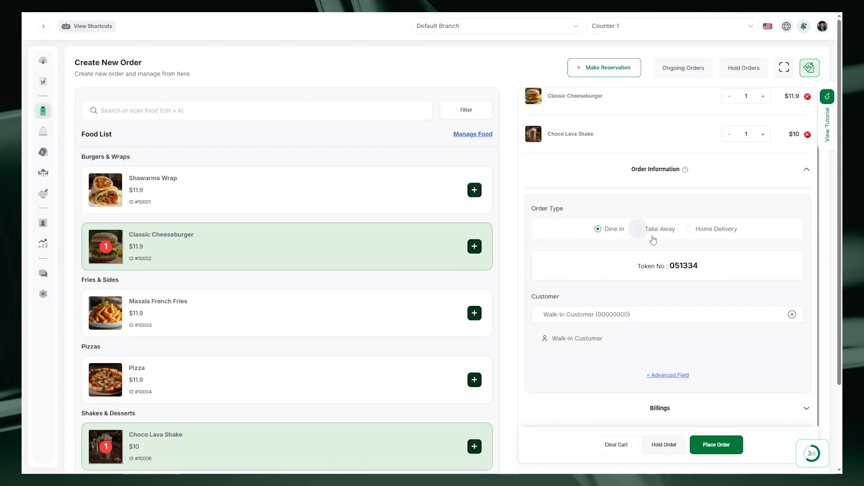
{"action": "left_click_drag", "start_coordinate": [669, 266], "coordinate": [702, 268]}
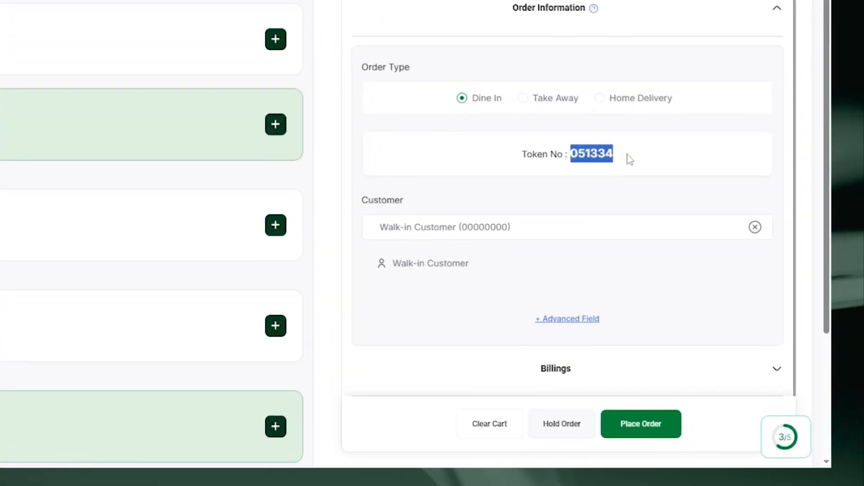
{"action": "left_click", "coordinate": [627, 152]}
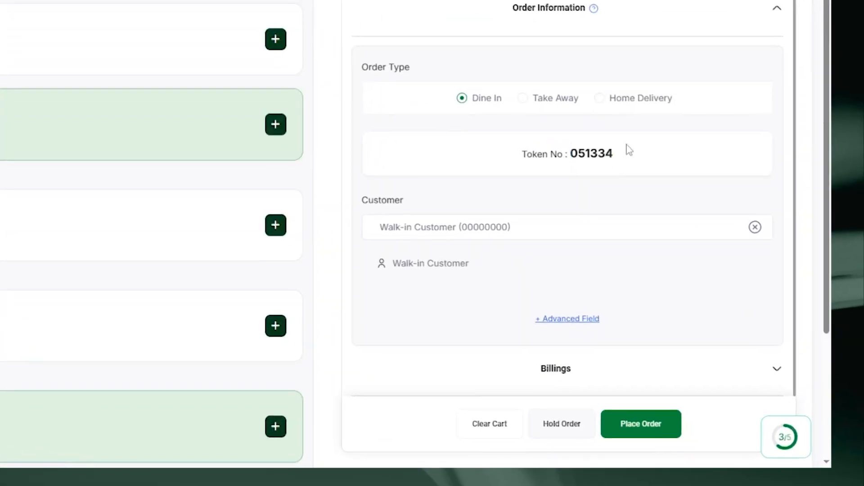
{"action": "scroll", "coordinate": [541, 232], "scroll_direction": "down", "scroll_amount": 1}
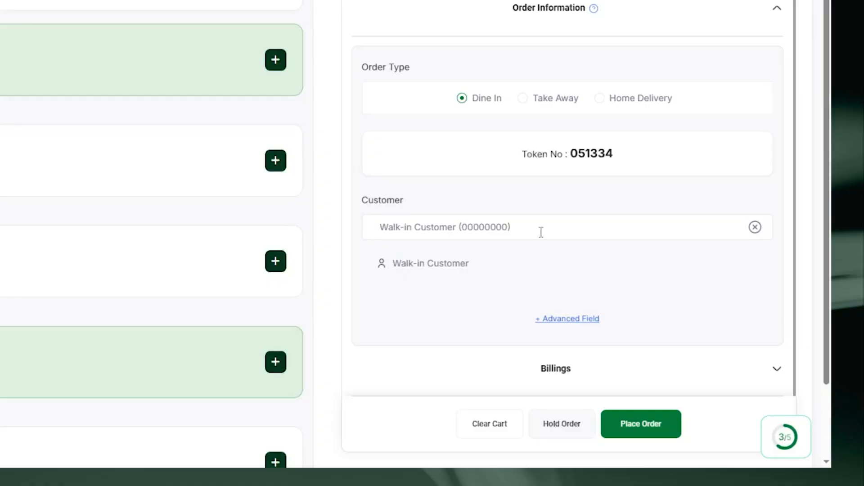
{"action": "left_click", "coordinate": [541, 232]}
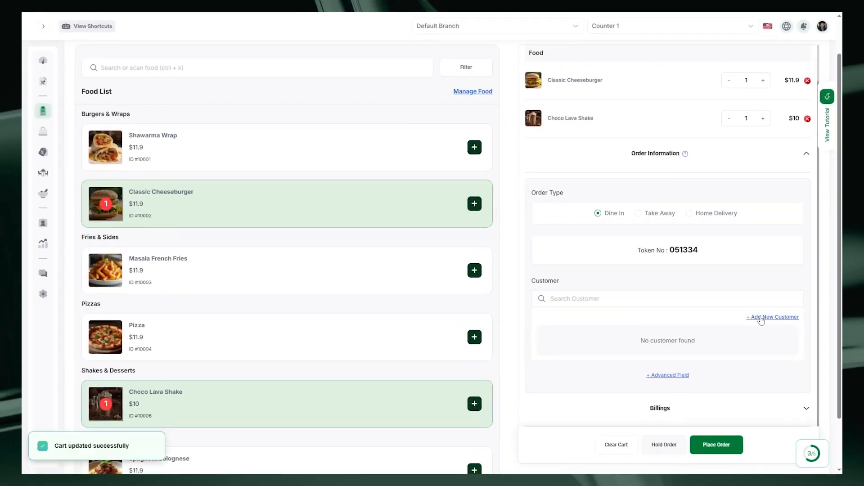
Add a new customer to the order, entering their full name, phone number and e-mail address
{"action": "left_click", "coordinate": [761, 318]}
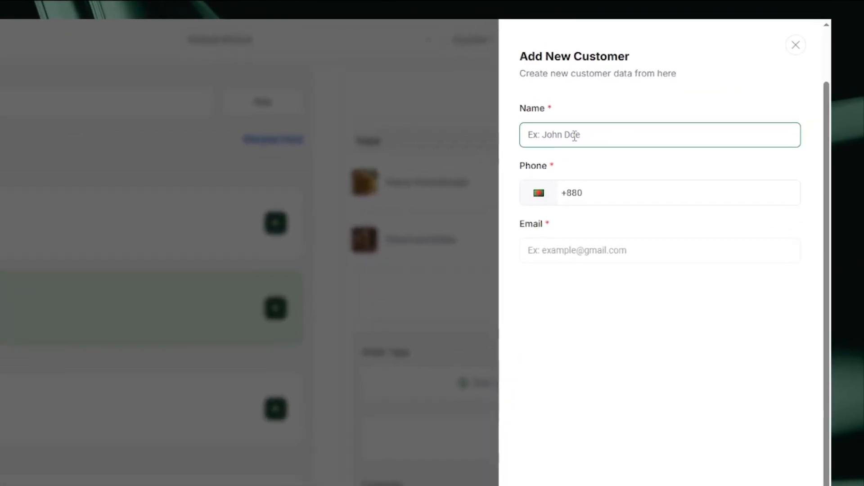
{"action": "left_click", "coordinate": [610, 195]}
{"action": "left_click", "coordinate": [601, 250]}
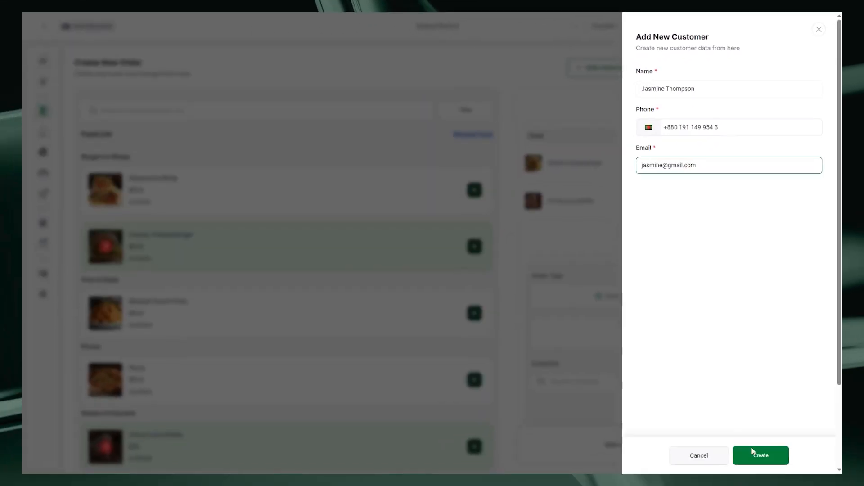
{"action": "left_click", "coordinate": [753, 452]}
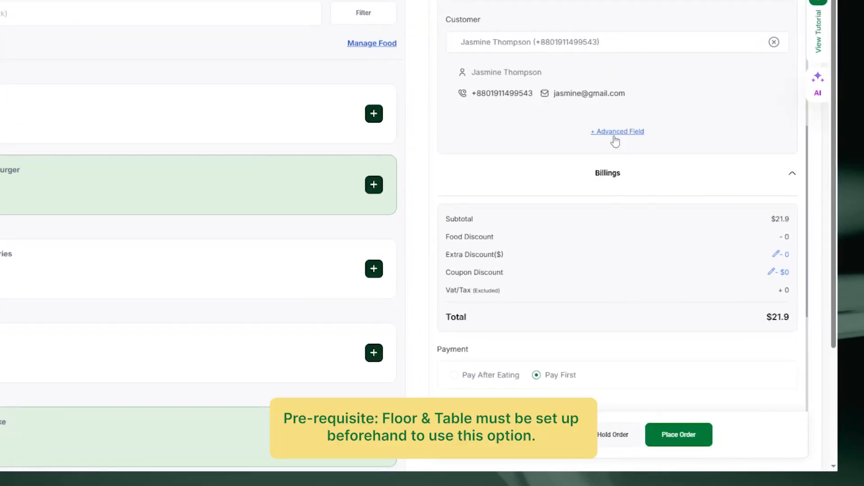
Show the advanced order fields for linking a reservation, floor and table
{"action": "left_click", "coordinate": [622, 135]}
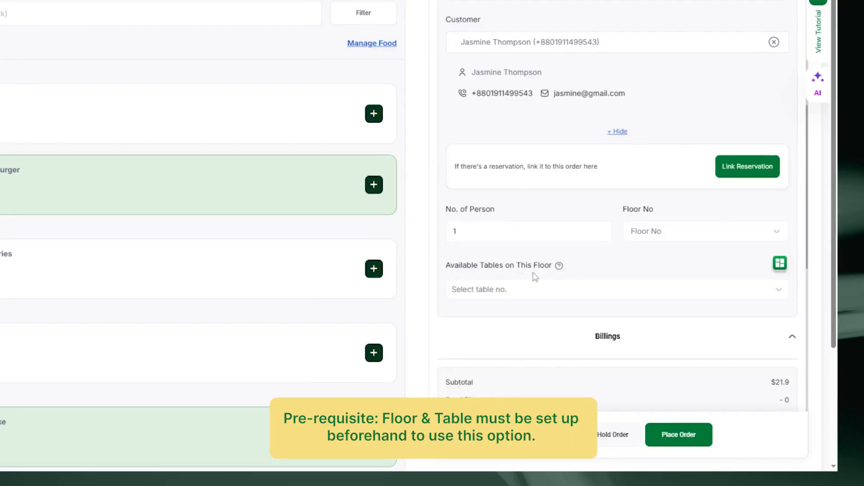
{"action": "mouse_move", "coordinate": [560, 269]}
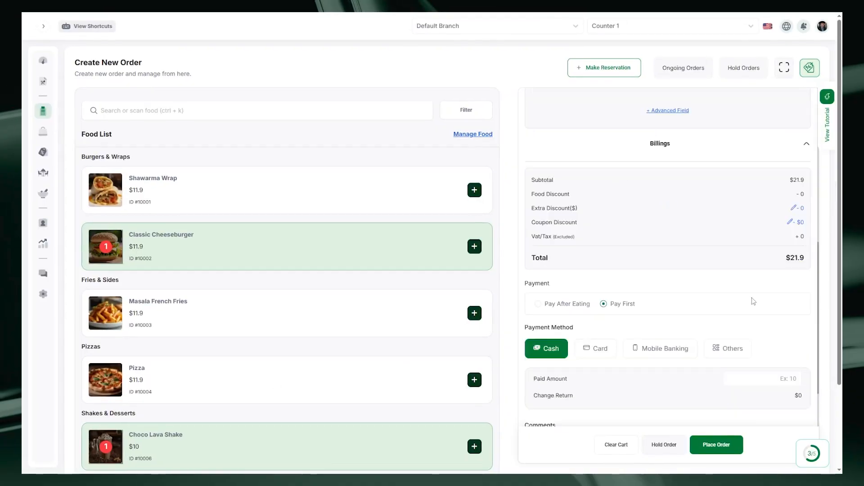
{"action": "scroll", "coordinate": [664, 189], "scroll_direction": "up", "scroll_amount": 1}
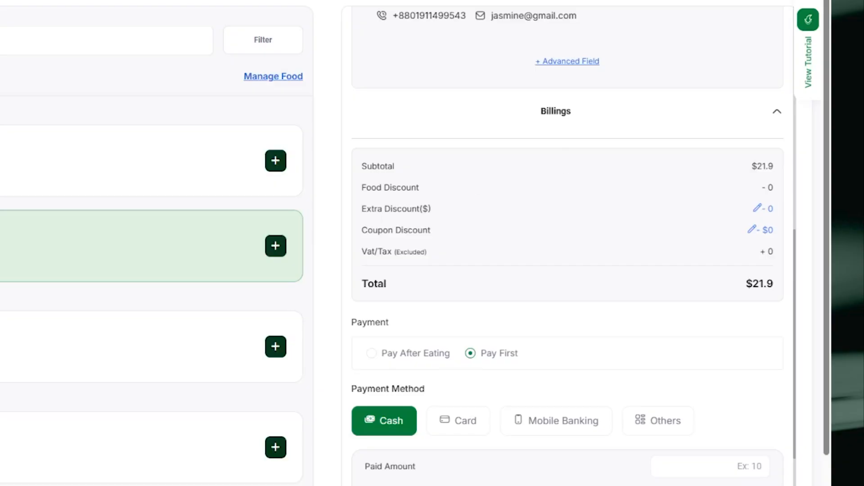
{"action": "scroll", "coordinate": [770, 158], "scroll_direction": "down", "scroll_amount": 2}
Apply an extra discount of 5 dollars to the order's billing
{"action": "left_click", "coordinate": [767, 145]}
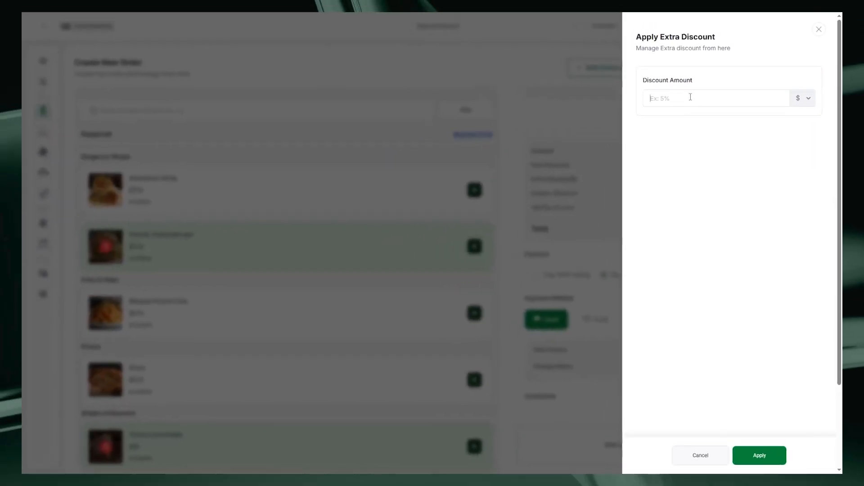
{"action": "type", "text": "5"}
{"action": "key", "text": "Return"}
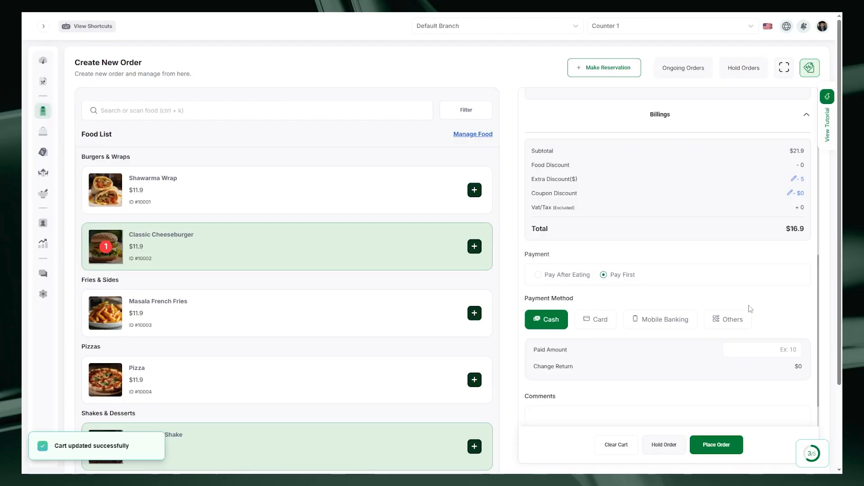
Keep Pay First with cash payment and enter a paid amount of 20
{"action": "left_click", "coordinate": [546, 276]}
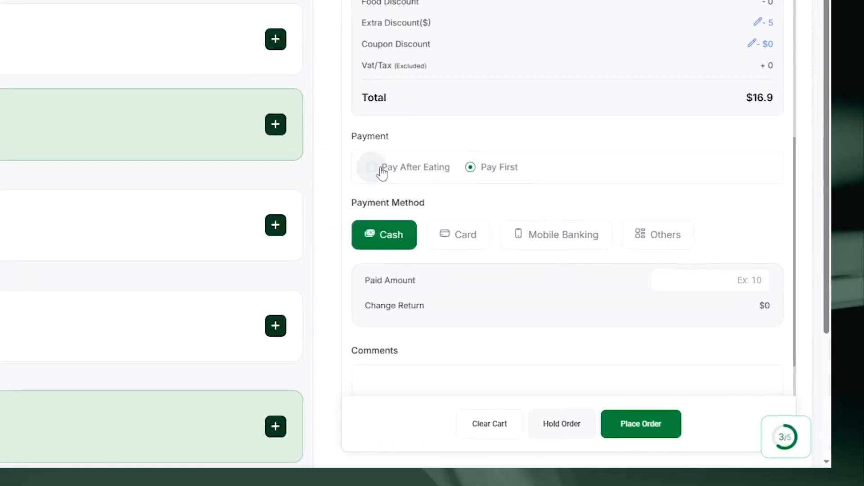
{"action": "left_click", "coordinate": [471, 176]}
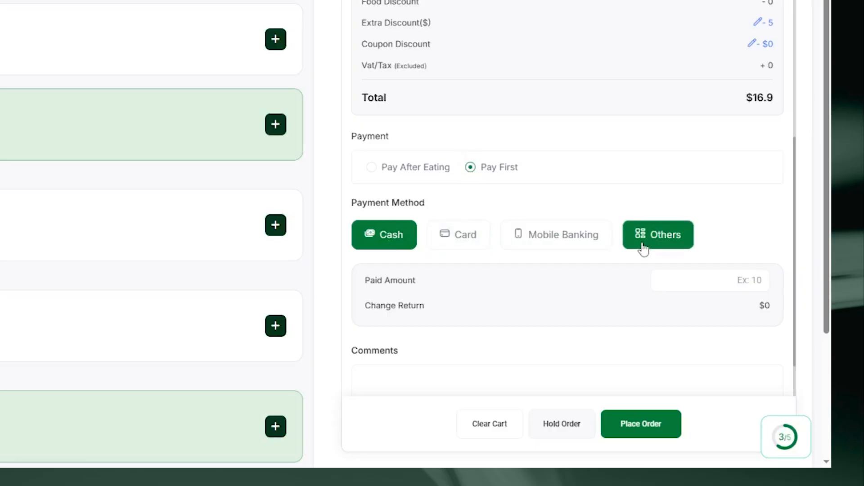
{"action": "scroll", "coordinate": [643, 248], "scroll_direction": "down", "scroll_amount": 2}
{"action": "left_click", "coordinate": [743, 220]}
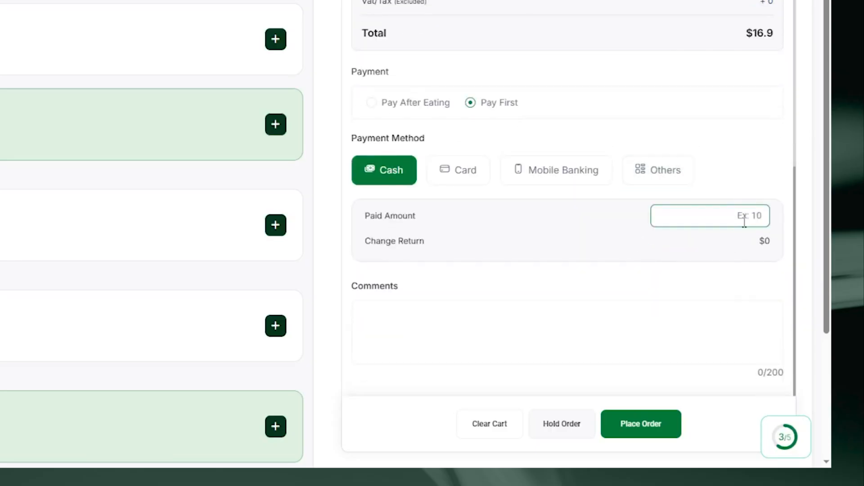
{"action": "type", "text": "20"}
Place the order, print the full invoice, and open the placed order's details
{"action": "scroll", "coordinate": [697, 284], "scroll_direction": "down", "scroll_amount": 2}
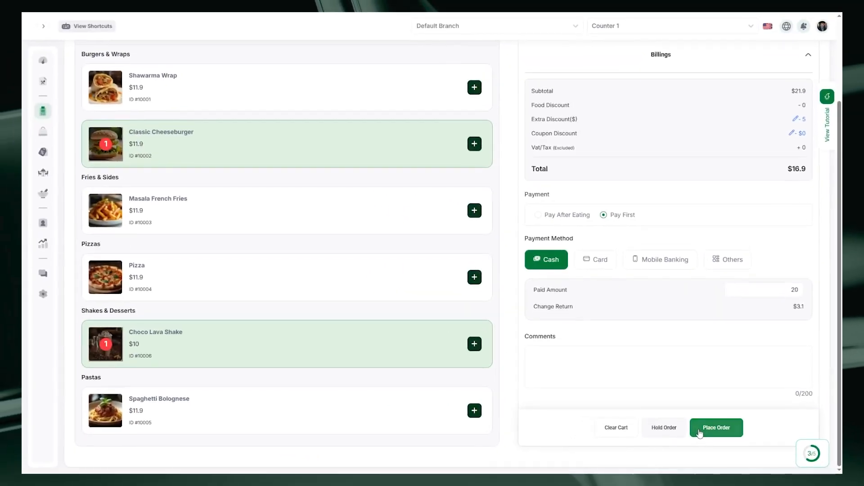
{"action": "left_click", "coordinate": [699, 432]}
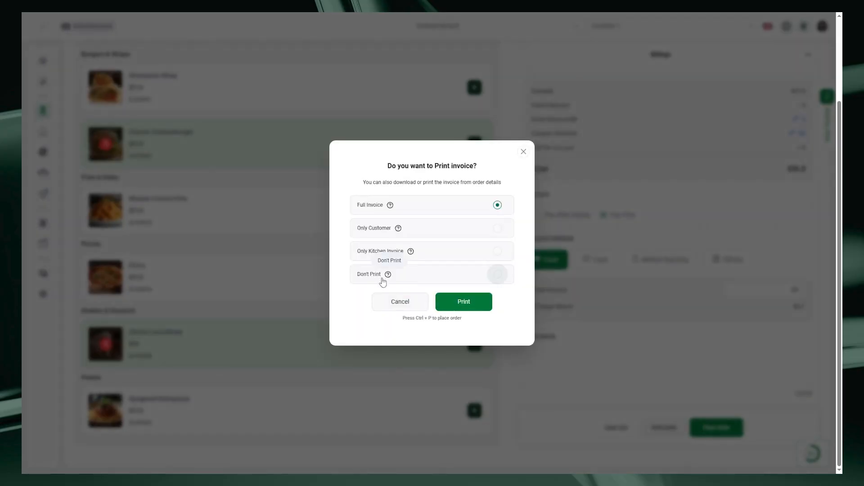
{"action": "left_click", "coordinate": [461, 306]}
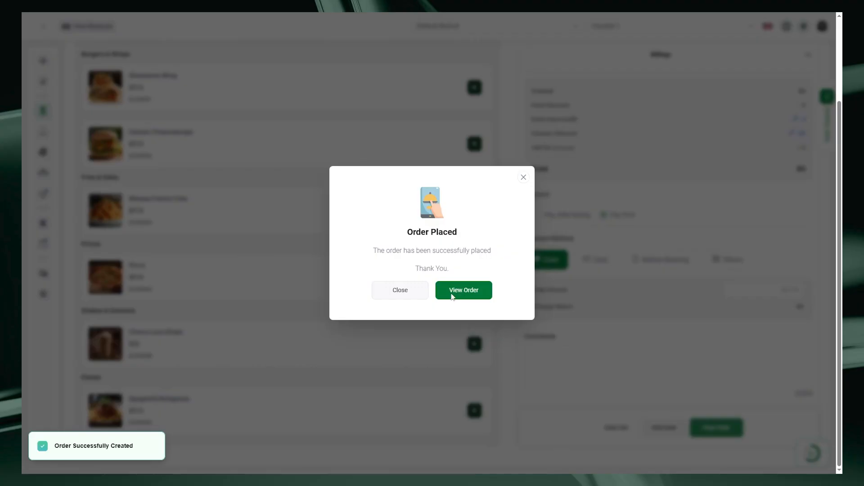
{"action": "left_click", "coordinate": [453, 296]}
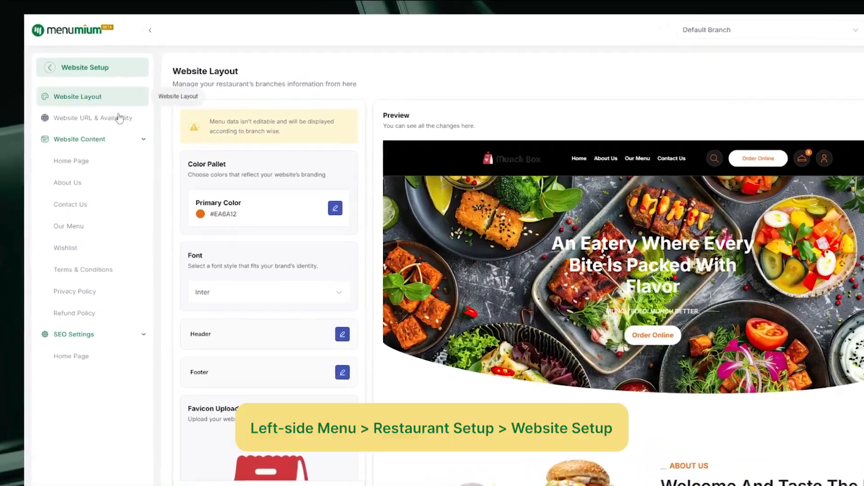
Scroll through the website layout preview of the restaurant's site
{"action": "scroll", "coordinate": [300, 231], "scroll_direction": "down", "scroll_amount": 3}
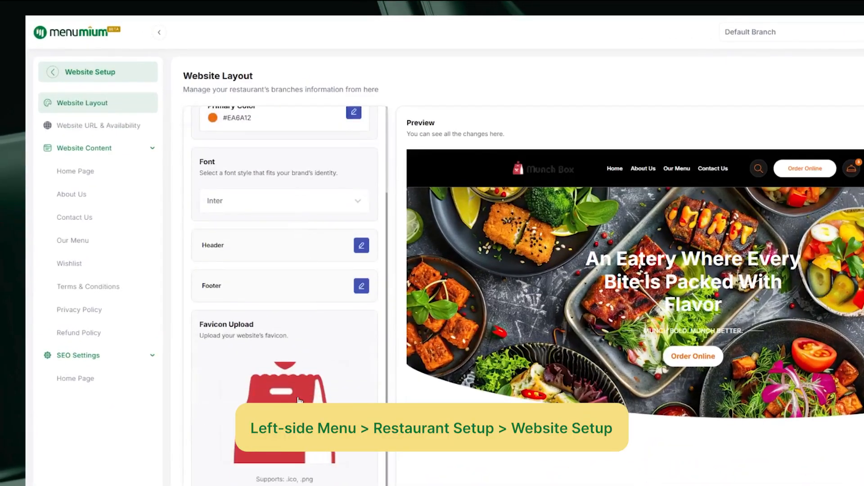
{"action": "scroll", "coordinate": [299, 230], "scroll_direction": "up", "scroll_amount": 3}
{"action": "scroll", "coordinate": [659, 234], "scroll_direction": "down", "scroll_amount": 5}
{"action": "scroll", "coordinate": [662, 257], "scroll_direction": "down", "scroll_amount": 10}
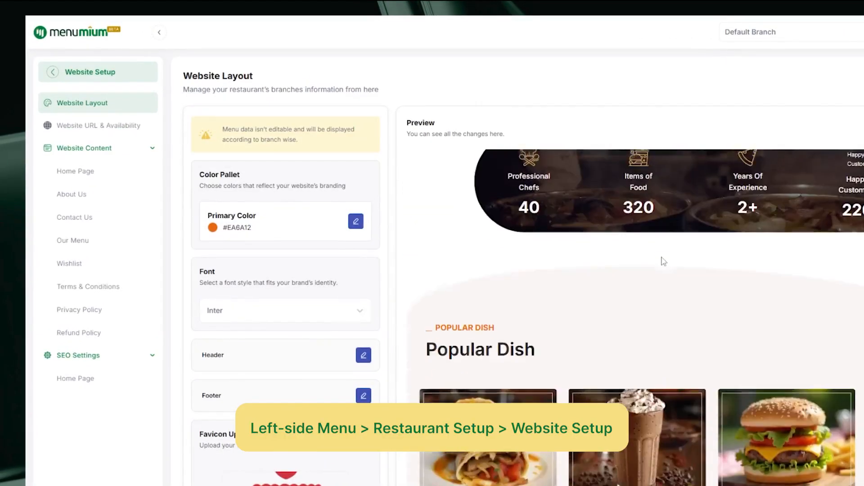
{"action": "scroll", "coordinate": [657, 258], "scroll_direction": "down", "scroll_amount": 10}
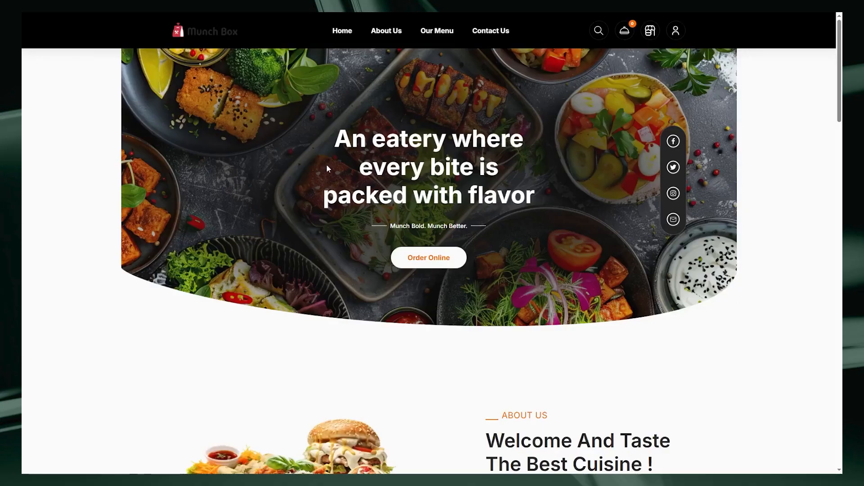
{"action": "scroll", "coordinate": [328, 168], "scroll_direction": "down", "scroll_amount": 8}
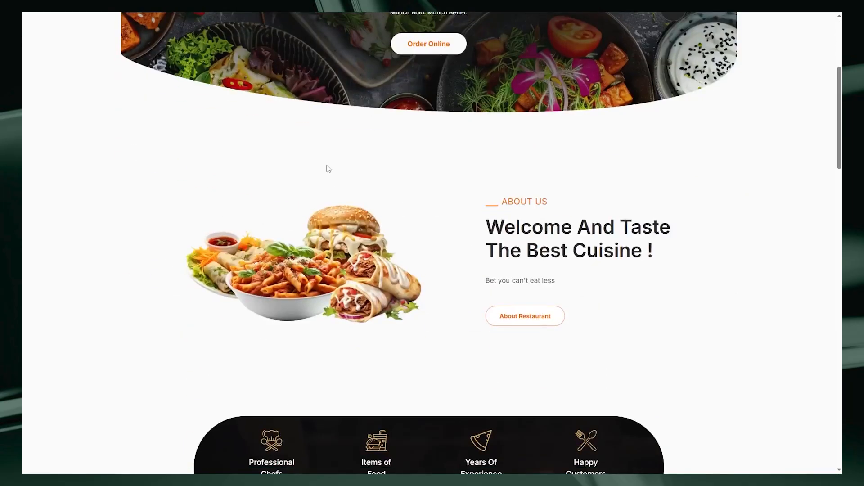
{"action": "scroll", "coordinate": [328, 168], "scroll_direction": "down", "scroll_amount": 12}
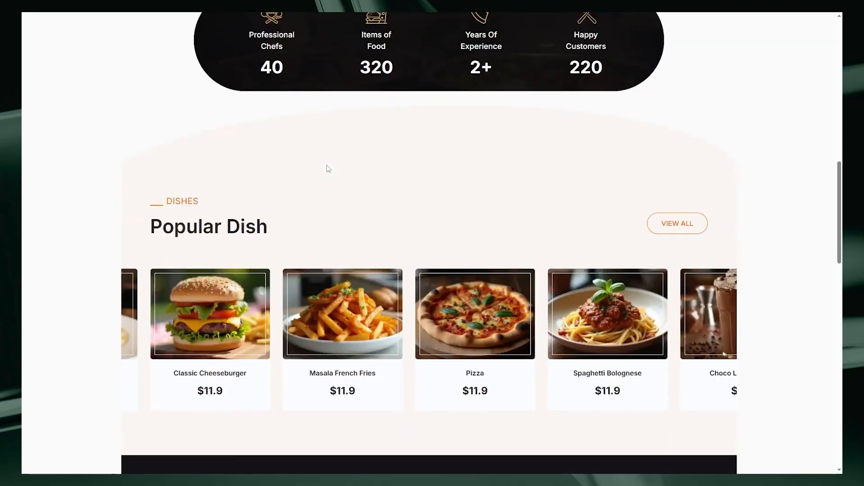
{"action": "scroll", "coordinate": [370, 216], "scroll_direction": "down", "scroll_amount": 12}
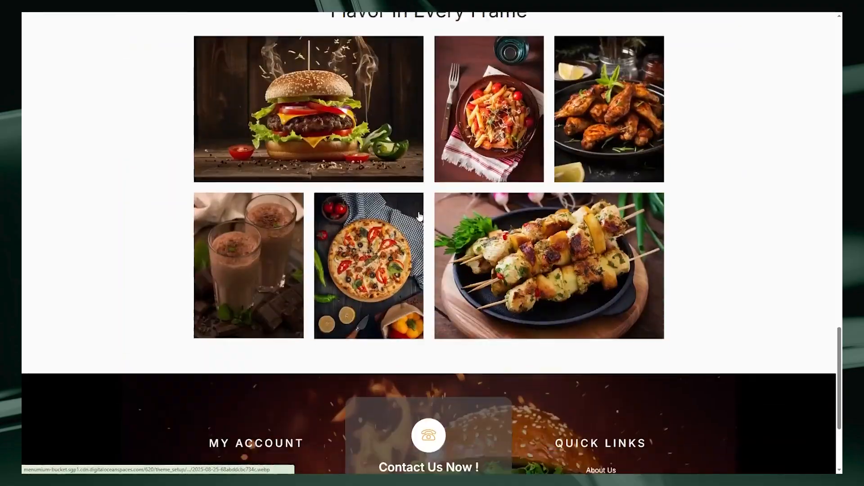